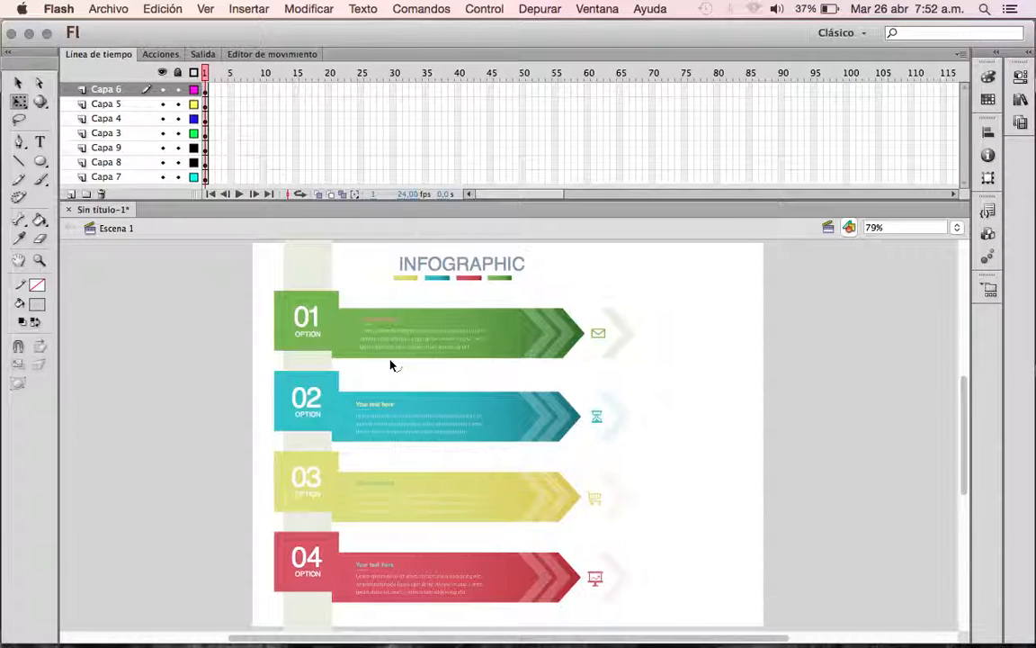
# Step: Try moving the option 01 arrow and its chevron and rotating the chevron, undoing each change
pyautogui.click(517, 317)
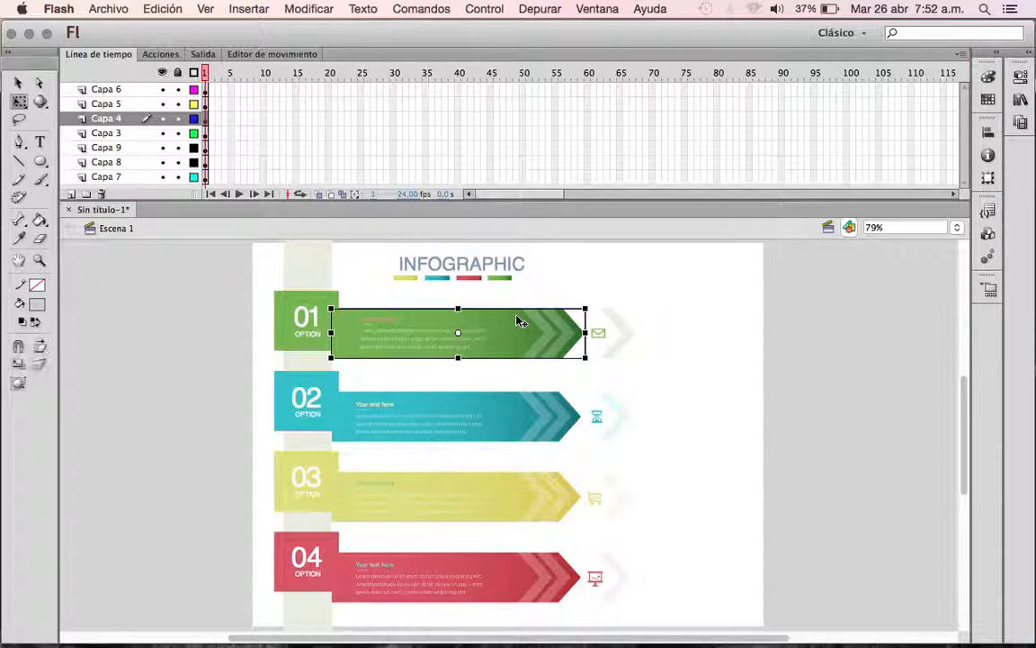
pyautogui.moveTo(560, 321); pyautogui.dragTo(739, 314)
pyautogui.press('super+z')
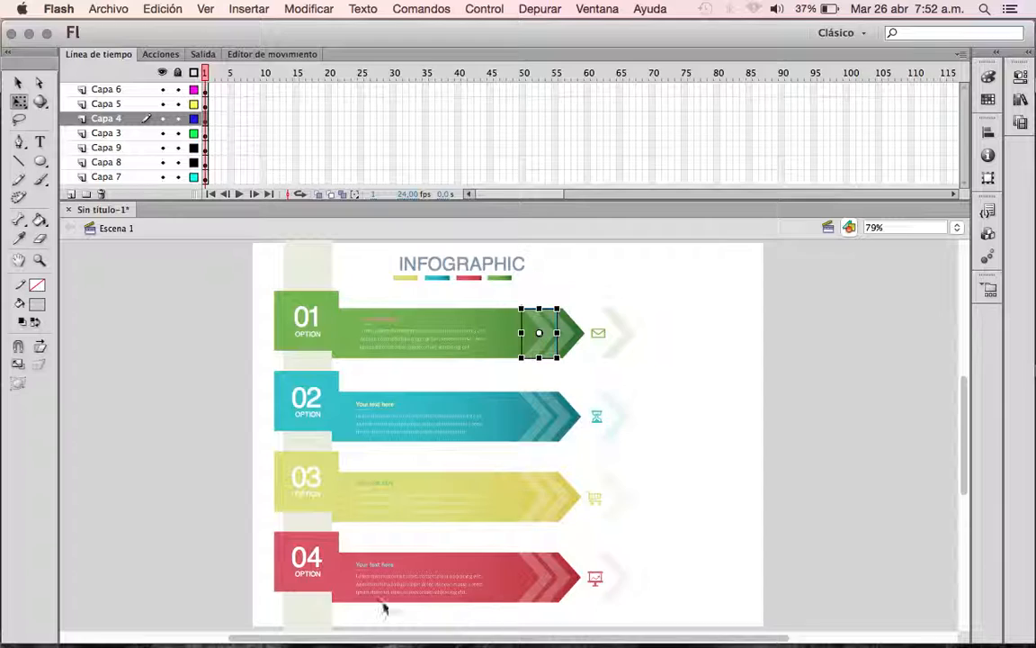
pyautogui.moveTo(518, 305); pyautogui.dragTo(510, 314)
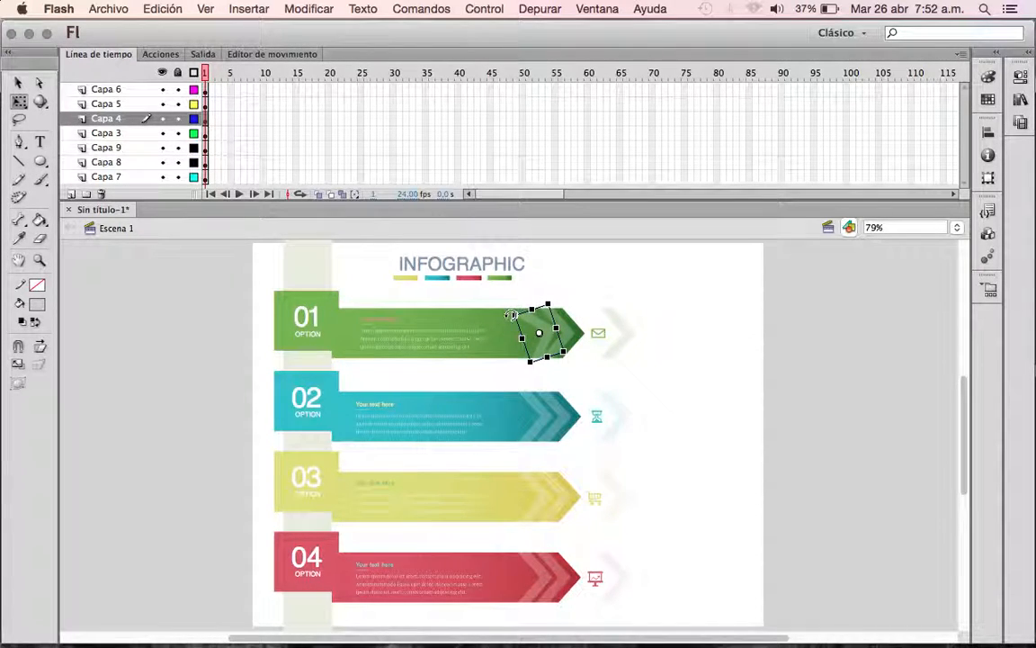
pyautogui.press('super+z')
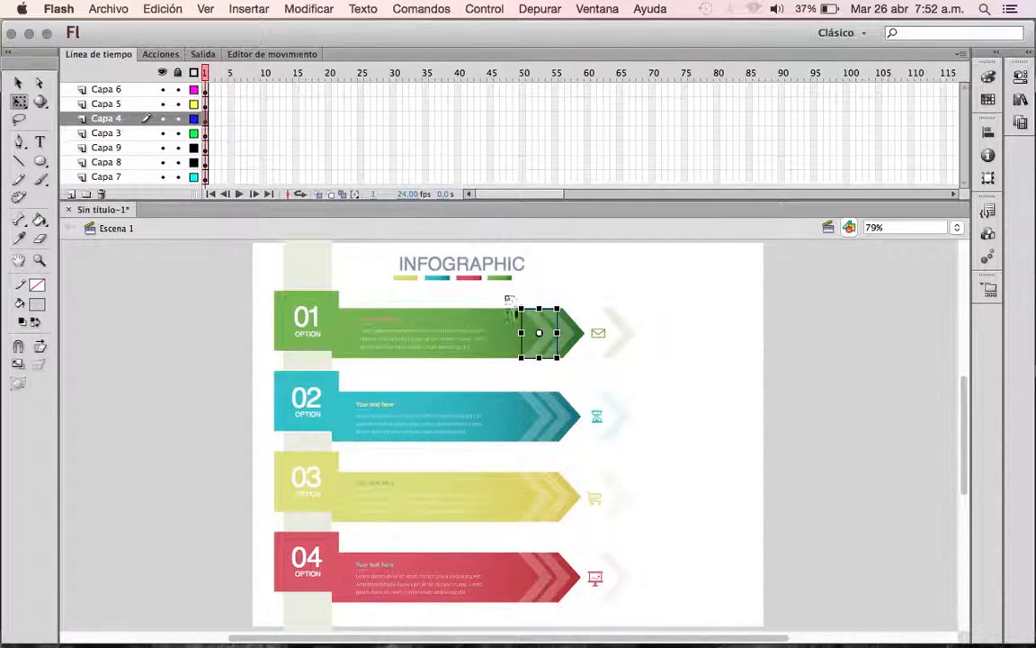
pyautogui.click(455, 331)
pyautogui.moveTo(455, 331); pyautogui.dragTo(655, 329)
pyautogui.press('super+z')
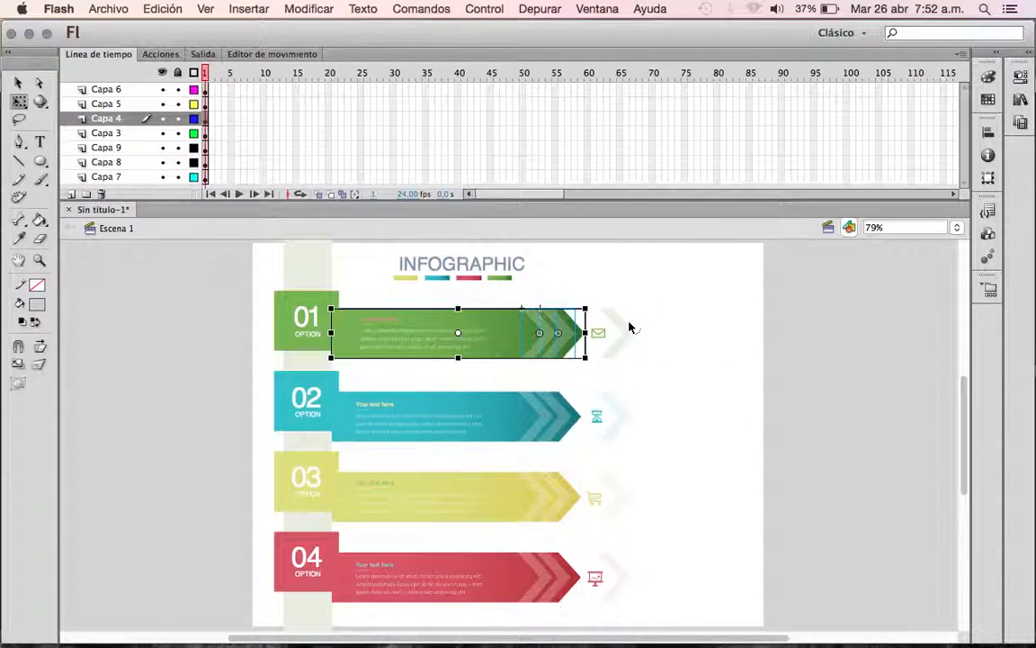
pyautogui.click(209, 331)
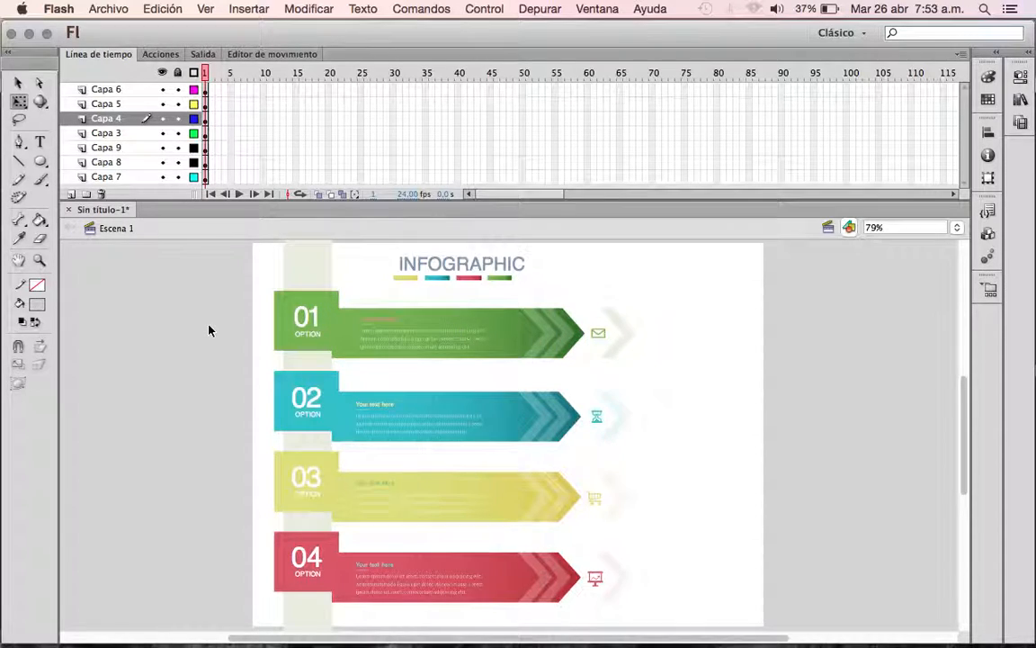
# Step: Hide all layers, and show only Capa 6 and Capa 5 again
pyautogui.click(163, 73)
pyautogui.click(162, 89)
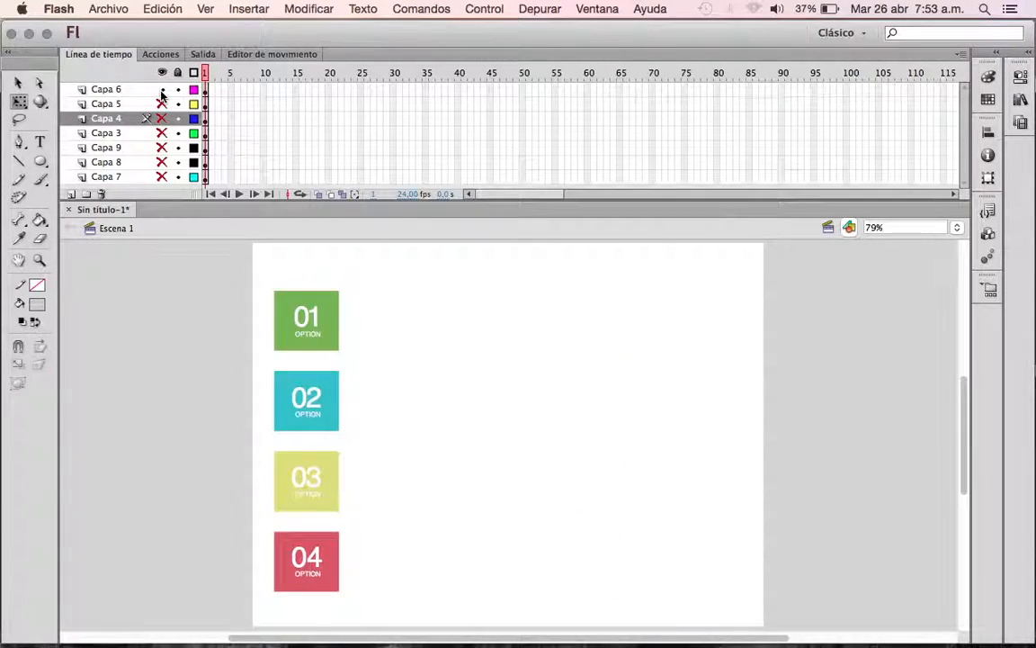
pyautogui.click(163, 105)
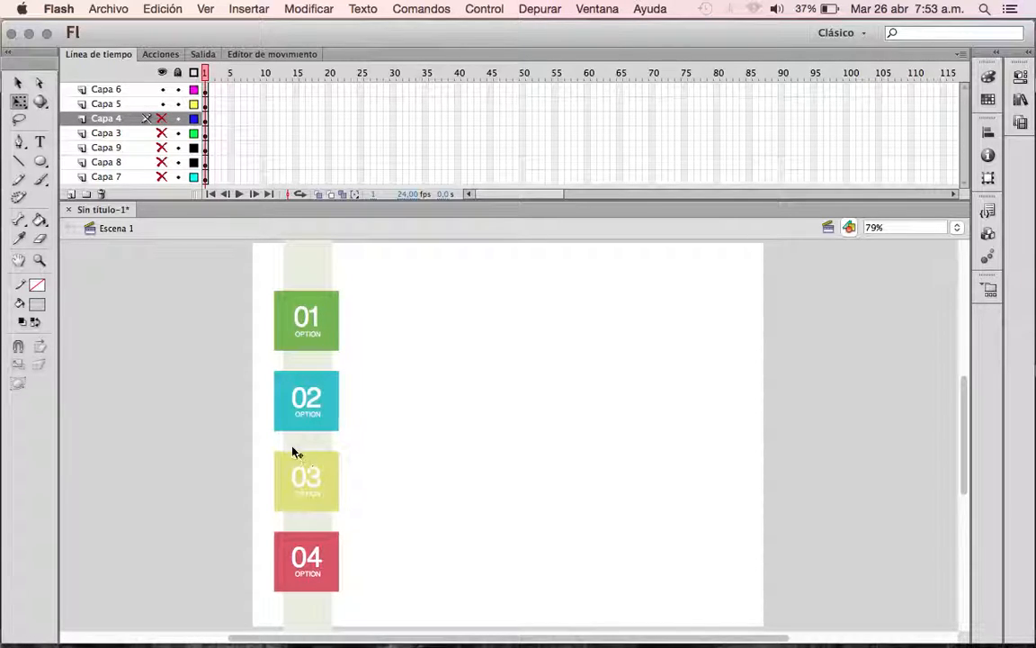
# Step: Select the numbered option squares on Capa 6 one by one to check how they are built
pyautogui.click(306, 326)
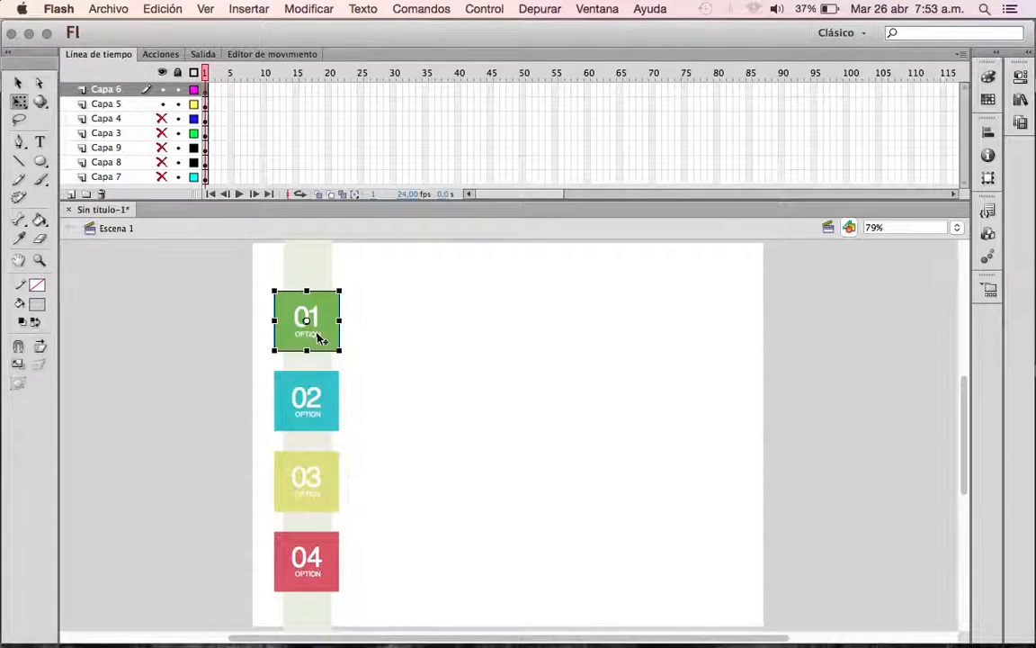
pyautogui.click(303, 398)
pyautogui.click(302, 488)
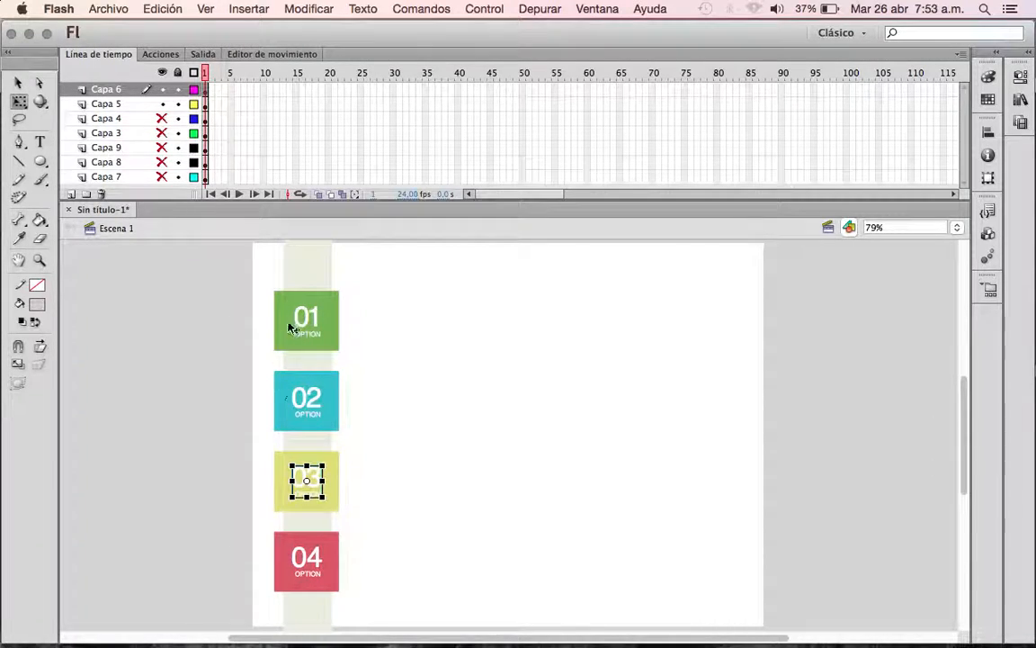
pyautogui.click(308, 315)
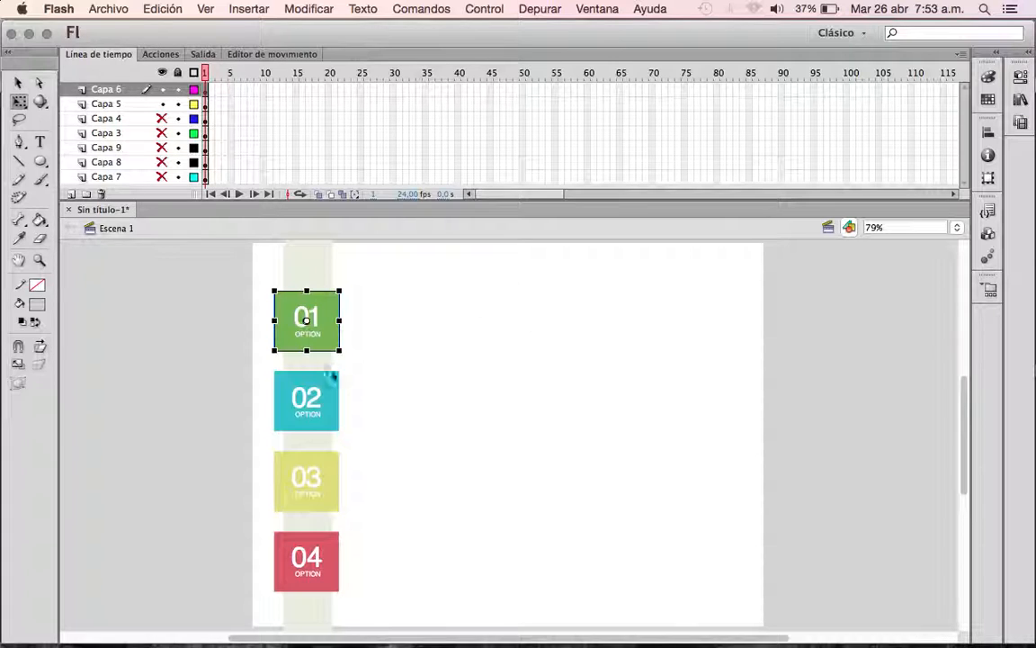
# Step: Show layer Capa 4 and select its contents to check the individual elements of the option 01 arrow
pyautogui.click(162, 119)
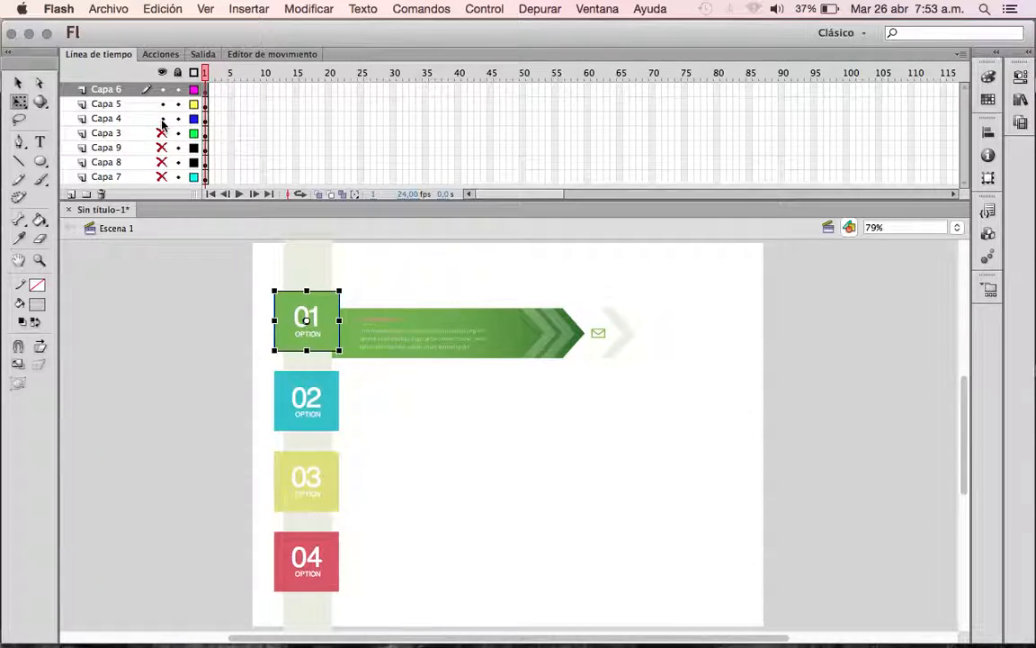
pyautogui.click(140, 121)
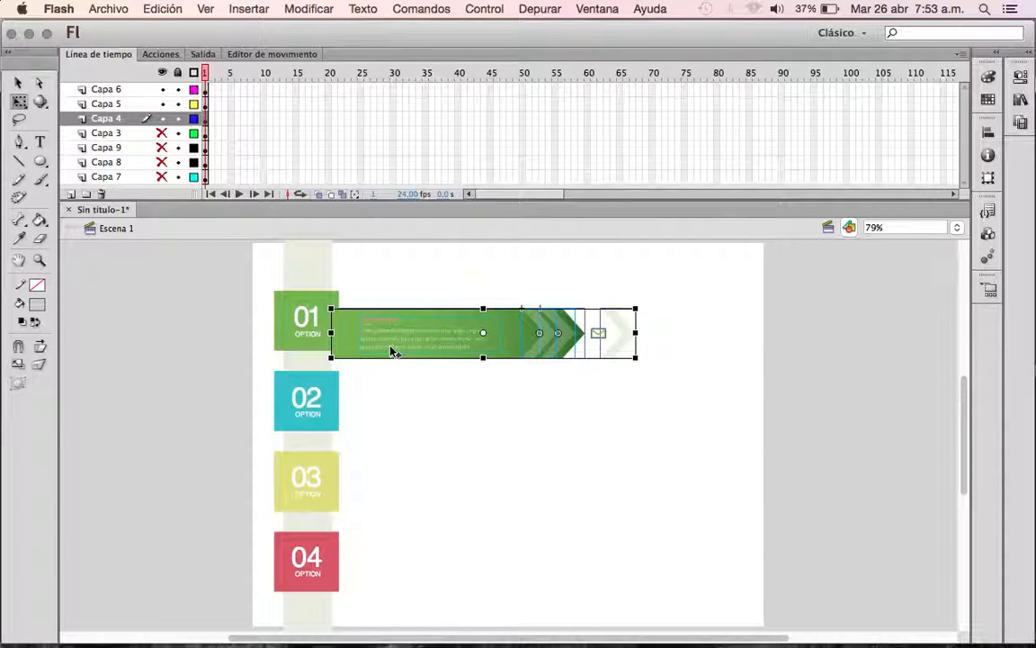
pyautogui.click(517, 441)
pyautogui.click(596, 339)
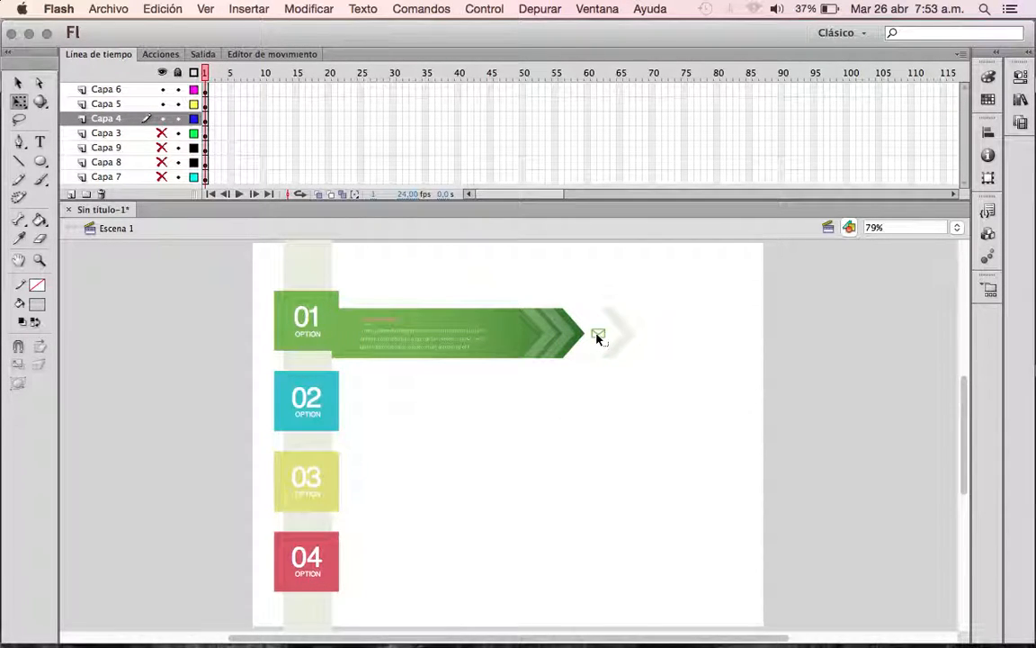
pyautogui.click(584, 374)
pyautogui.click(615, 353)
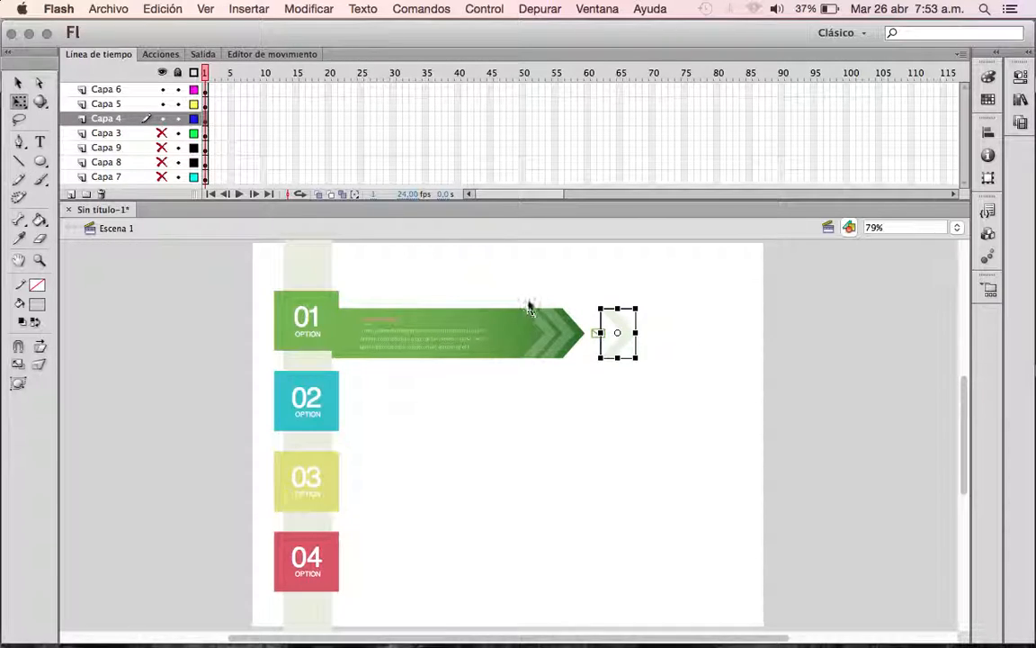
# Step: Group the green option 01 arrow body with its overlapping chevrons
pyautogui.click(473, 325)
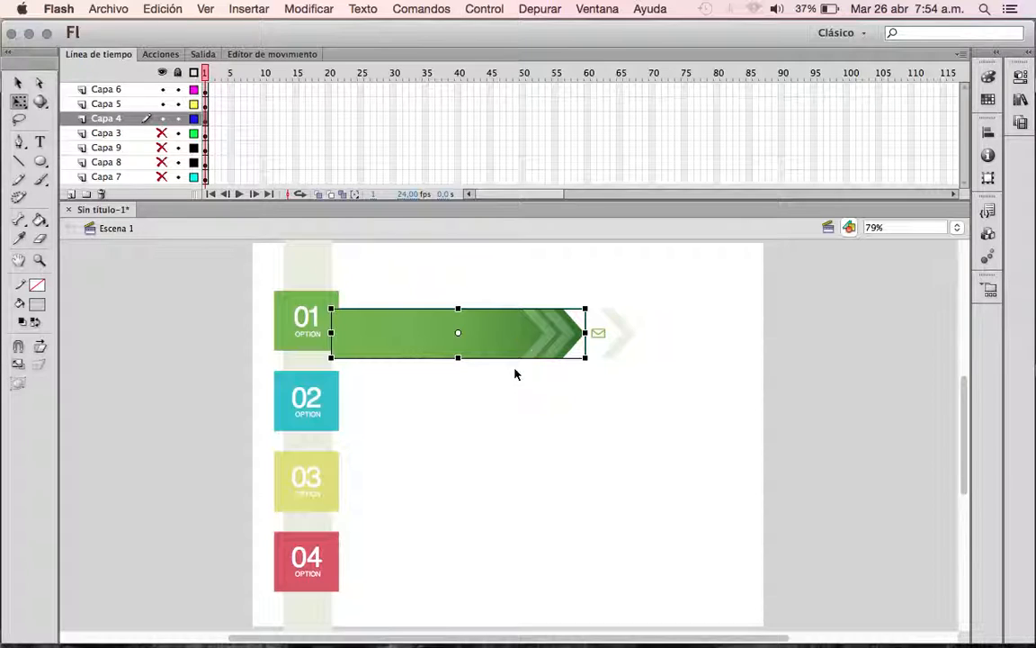
pyautogui.click(422, 383)
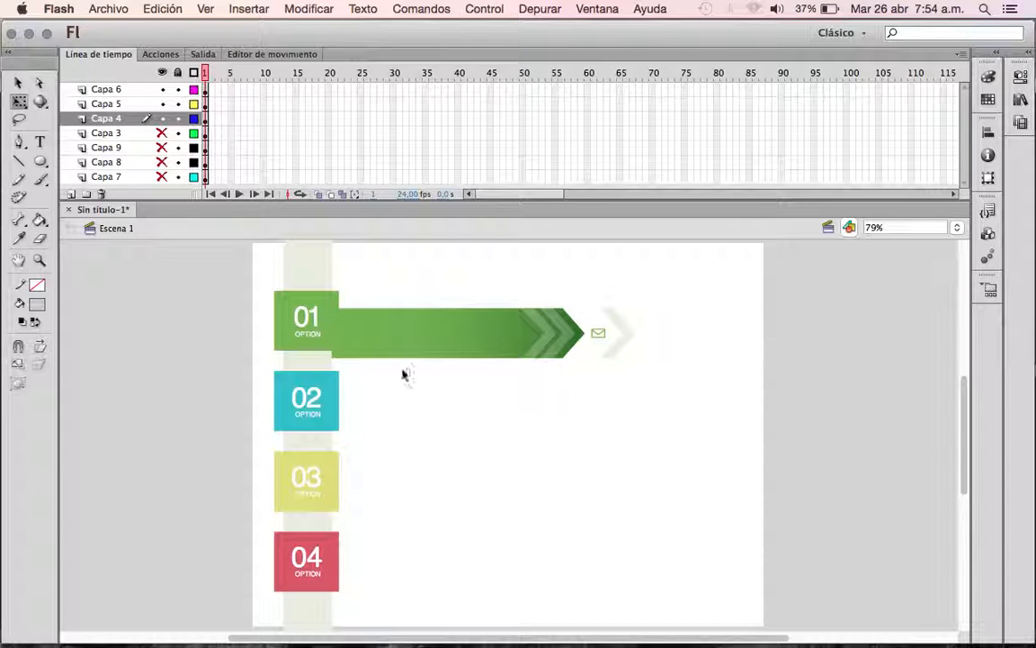
pyautogui.click(432, 331)
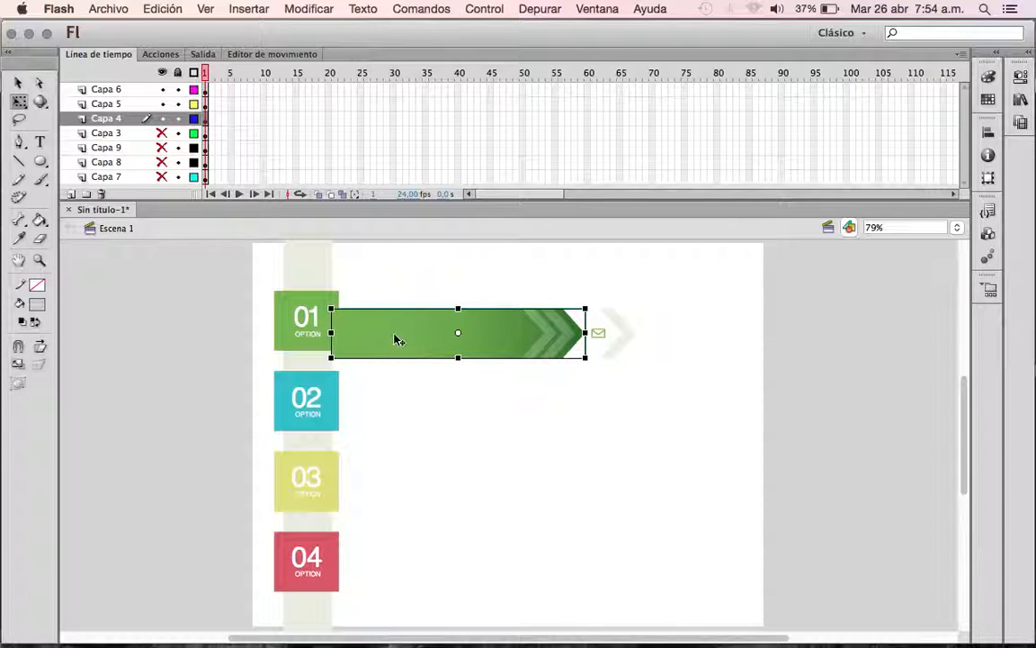
# Step: Zoom in on option 01 and preview Capa 4 as outlines to examine the text behind the green arrow
pyautogui.press('z')
pyautogui.click(404, 325)
pyautogui.moveTo(586, 451); pyautogui.dragTo(520, 442)
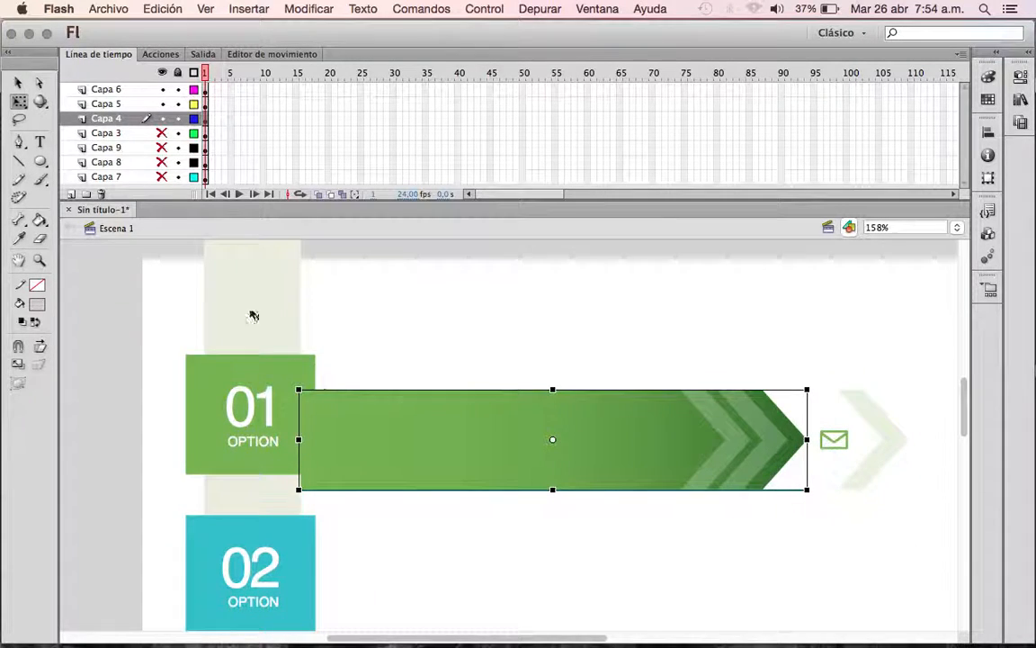
pyautogui.click(194, 119)
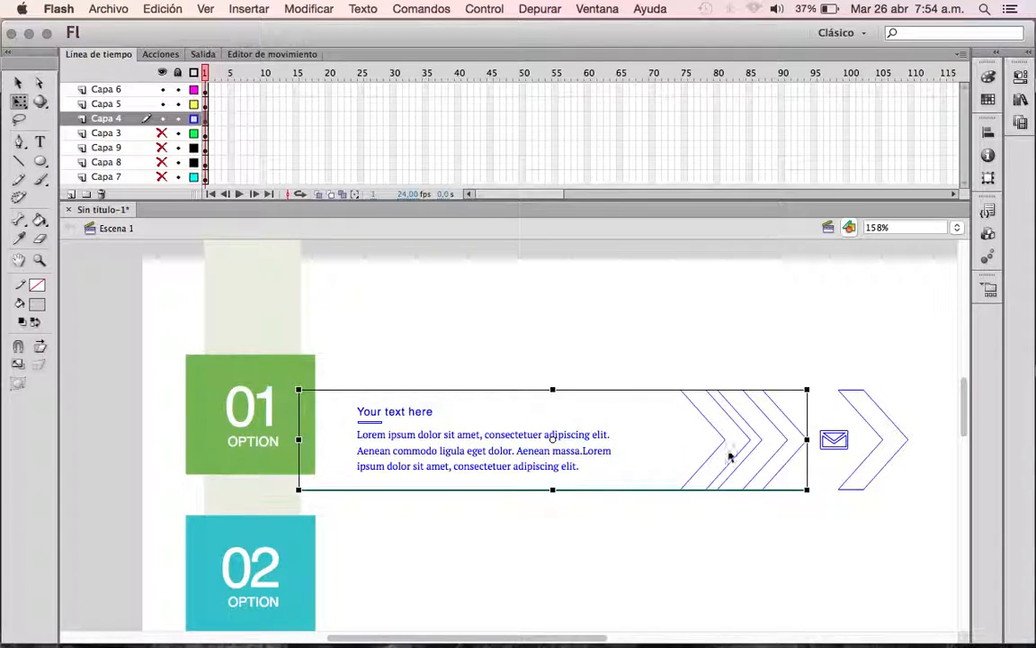
pyautogui.click(193, 119)
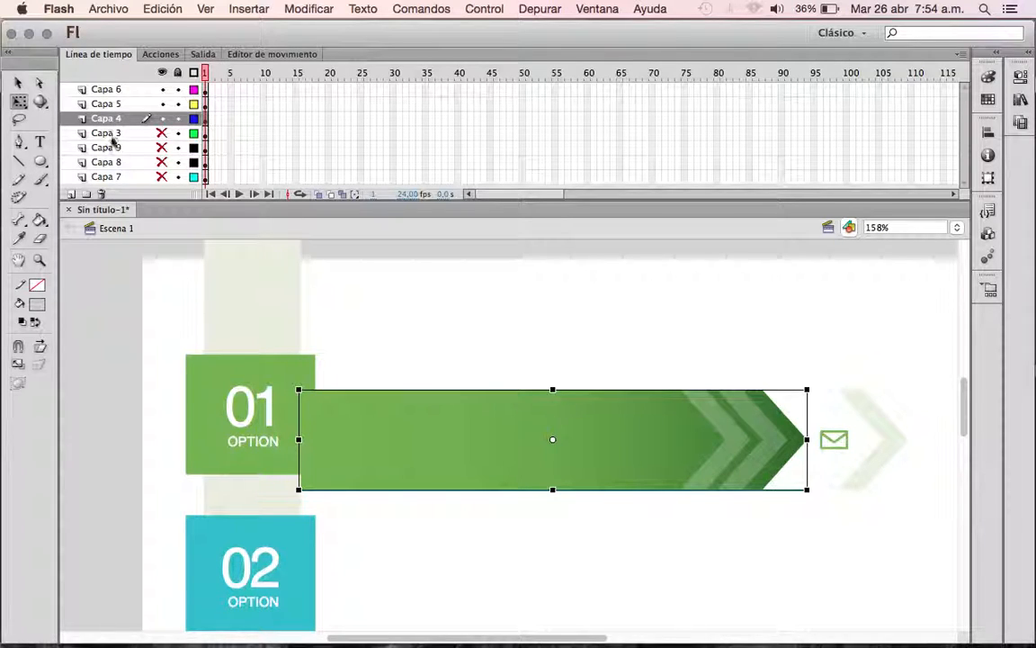
# Step: Add a new layer above Capa 4 and cut and paste the green option 01 arrow group into it
pyautogui.click(71, 194)
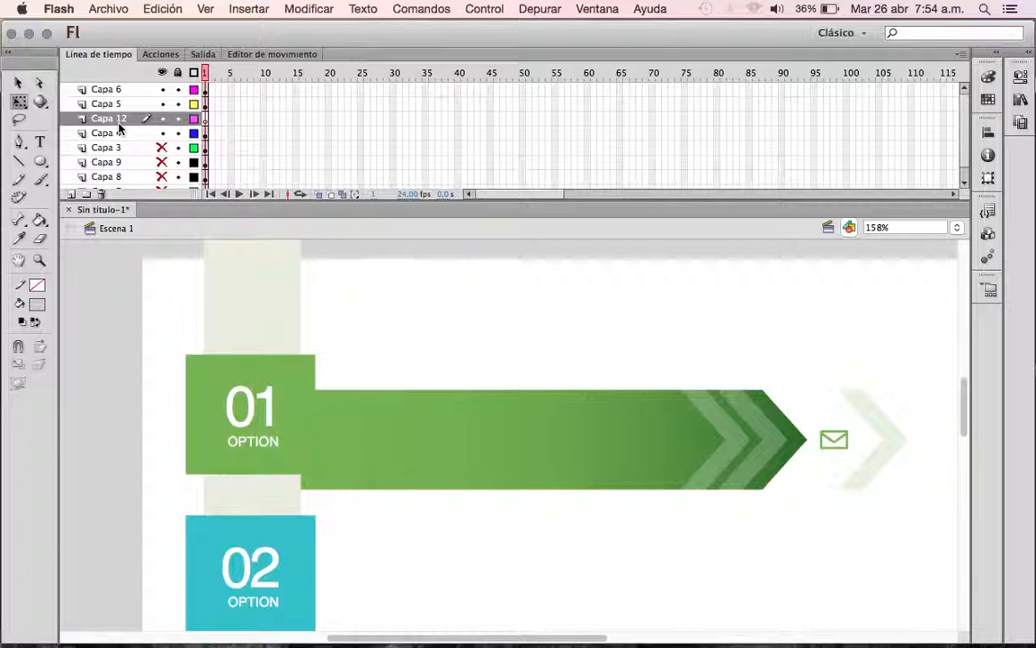
pyautogui.click(432, 410)
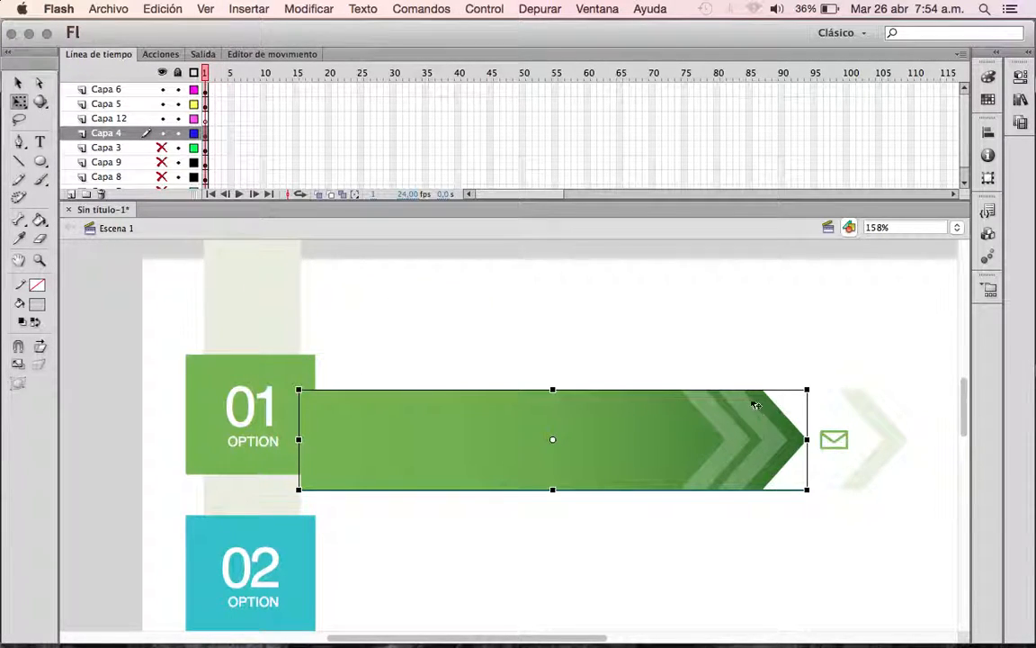
pyautogui.click(870, 421)
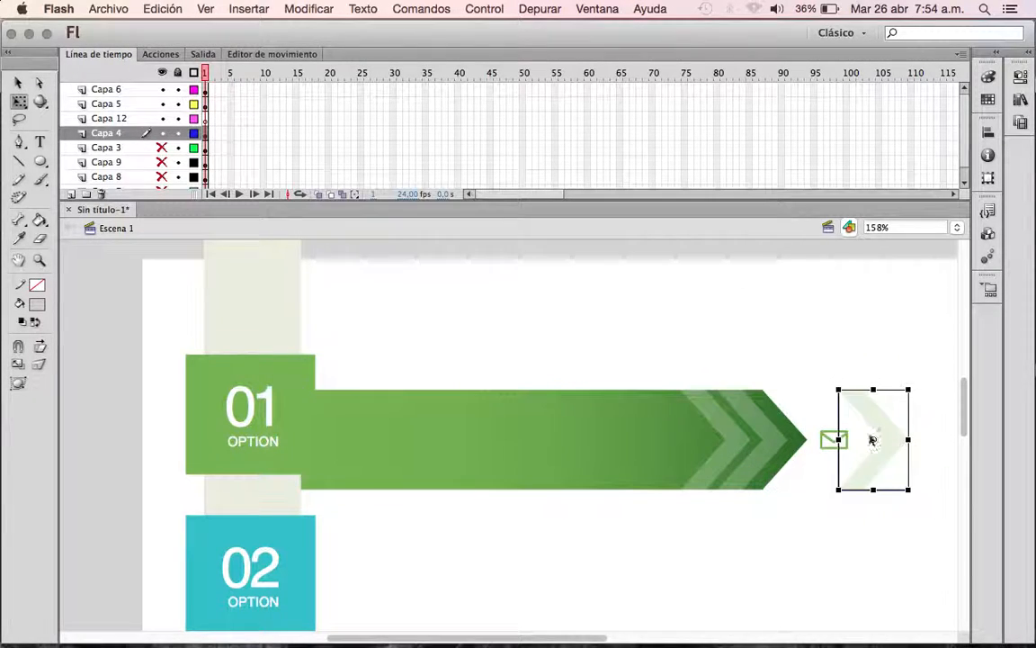
pyautogui.click(833, 441)
pyautogui.click(711, 416)
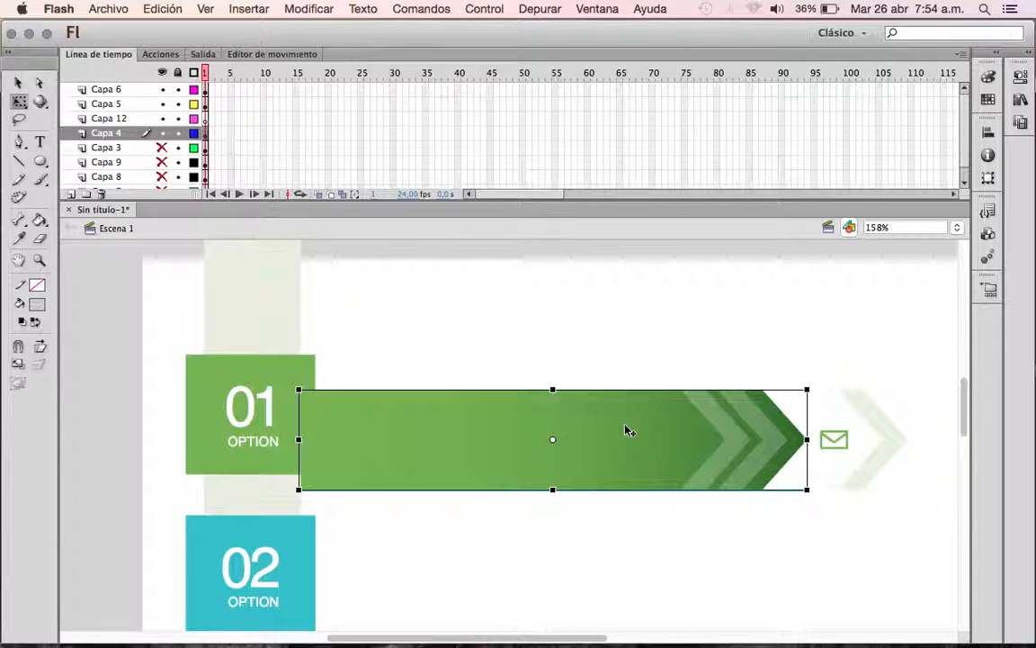
pyautogui.press('Delete')
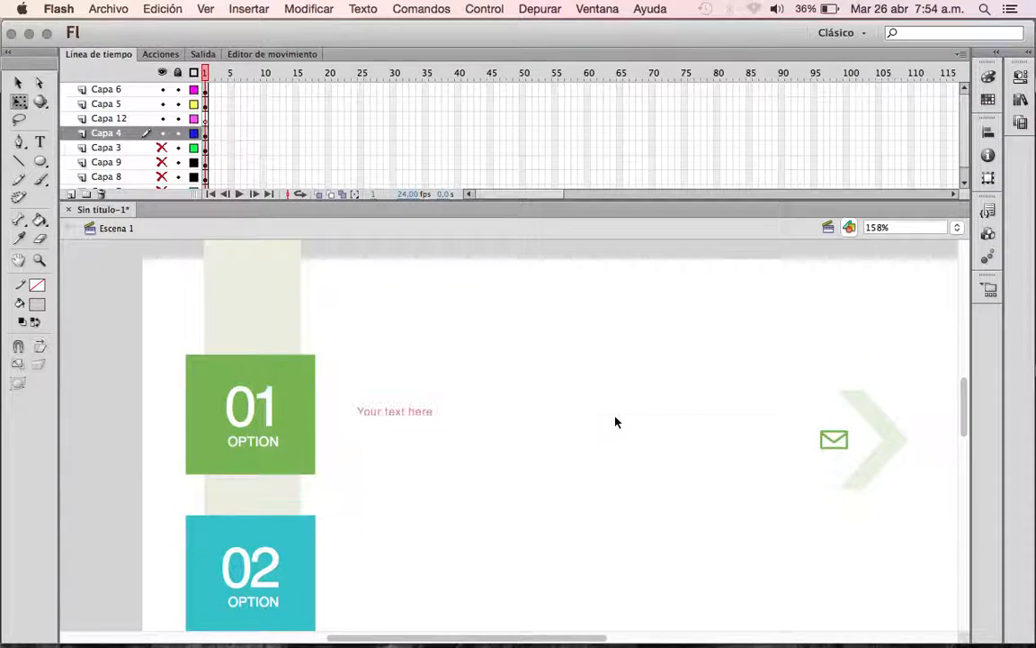
pyautogui.click(206, 120)
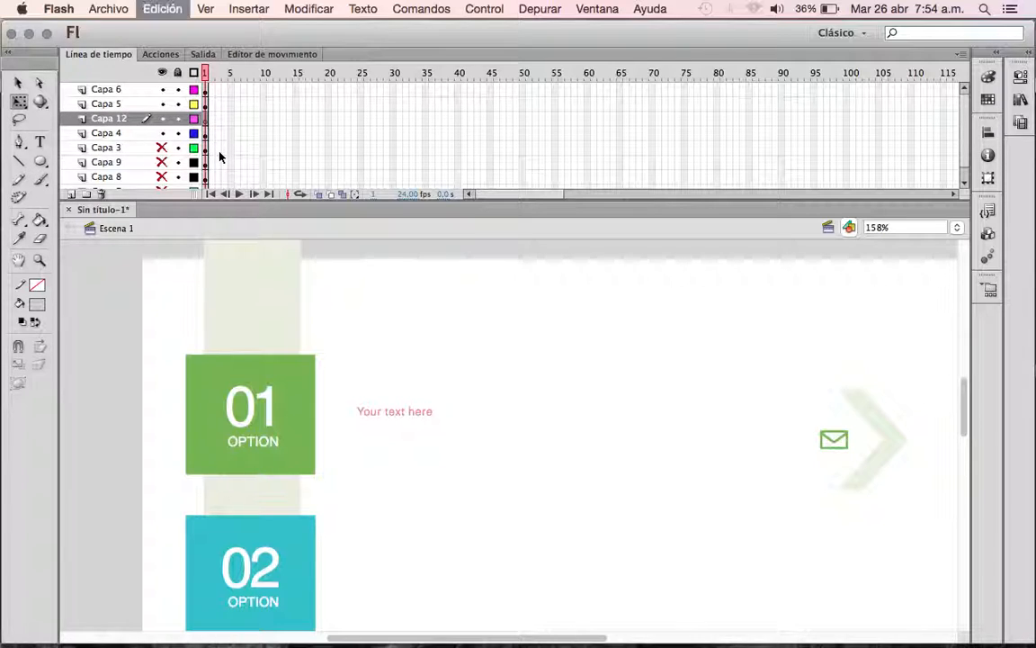
pyautogui.press('super+shift+v')
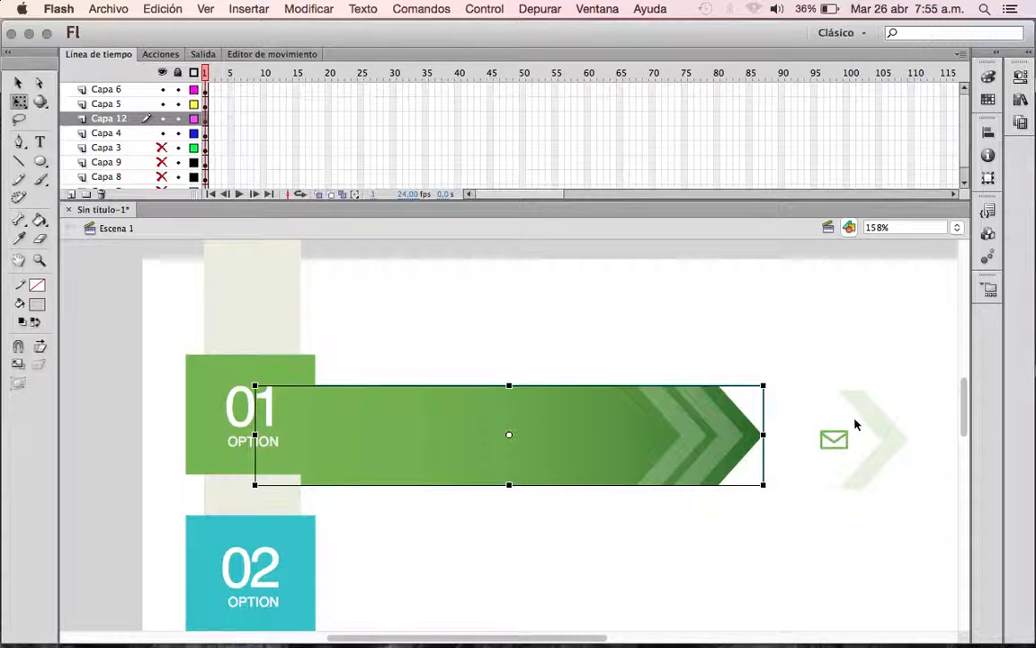
# Step: Toggle the outline view and visibility of Capa 12 to check what the layer contains
pyautogui.click(194, 119)
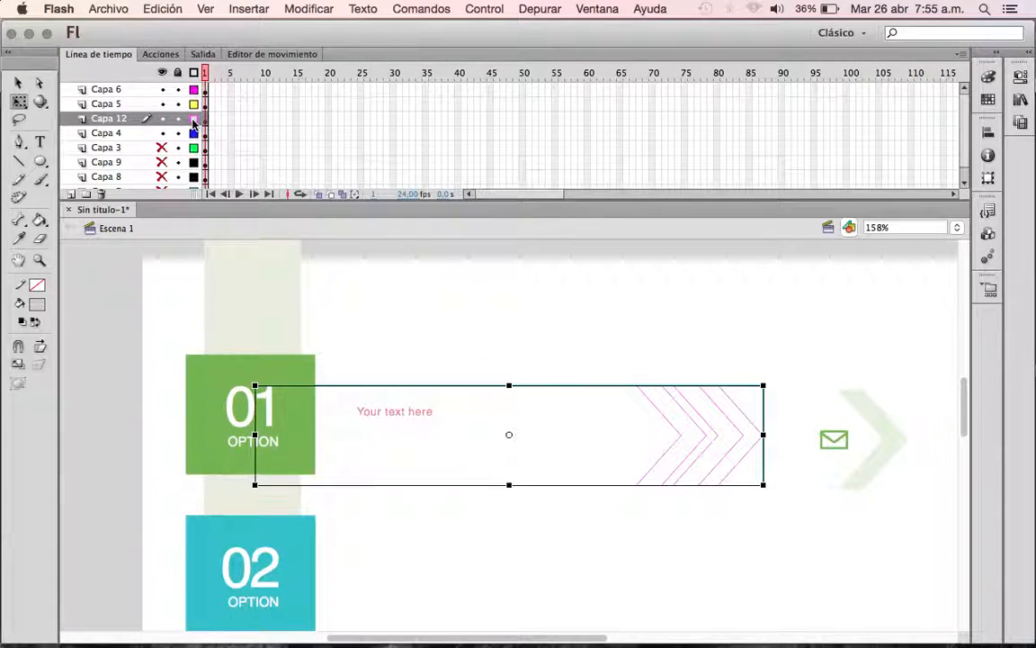
pyautogui.click(194, 119)
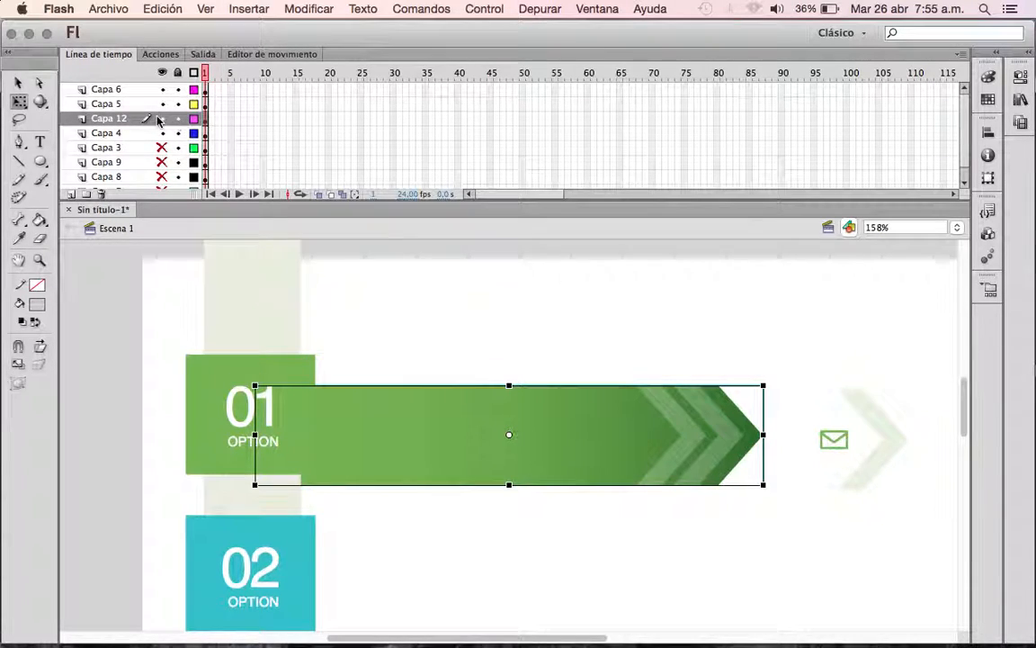
pyautogui.click(161, 120)
pyautogui.click(162, 119)
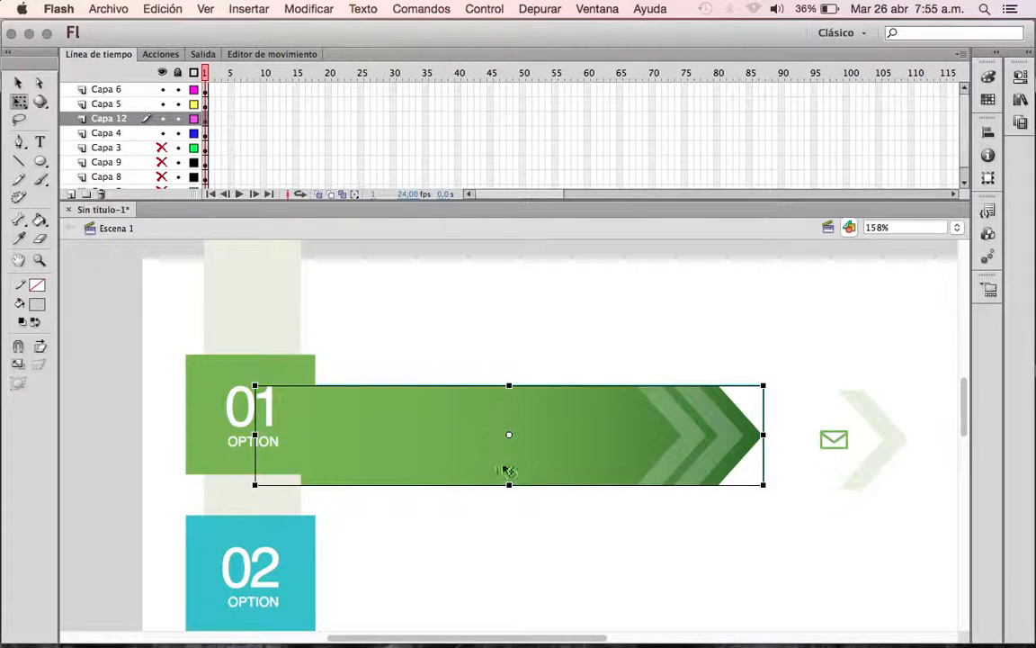
# Step: Move layer Capa 12 below Capa 4 to place the green arrow behind its text, and select the text block
pyautogui.moveTo(115, 119); pyautogui.dragTo(130, 142)
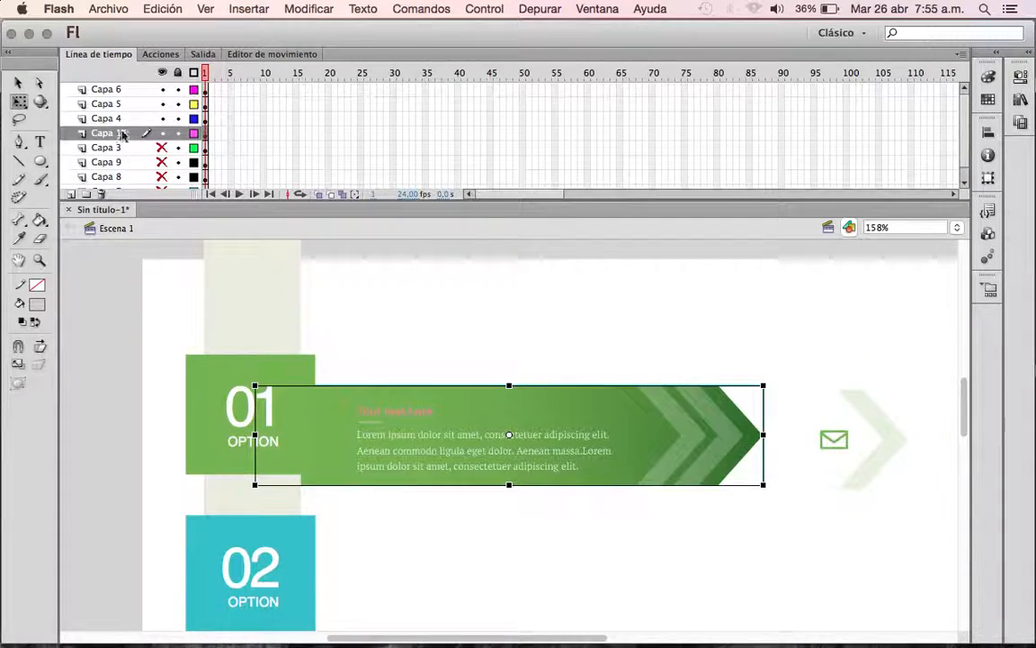
pyautogui.click(349, 352)
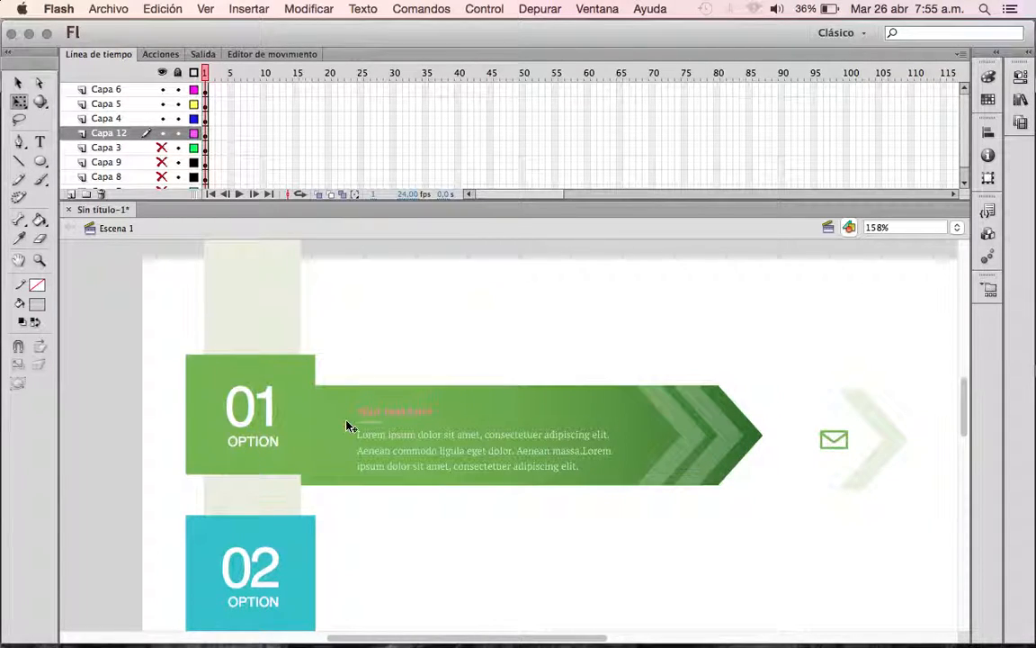
pyautogui.click(313, 423)
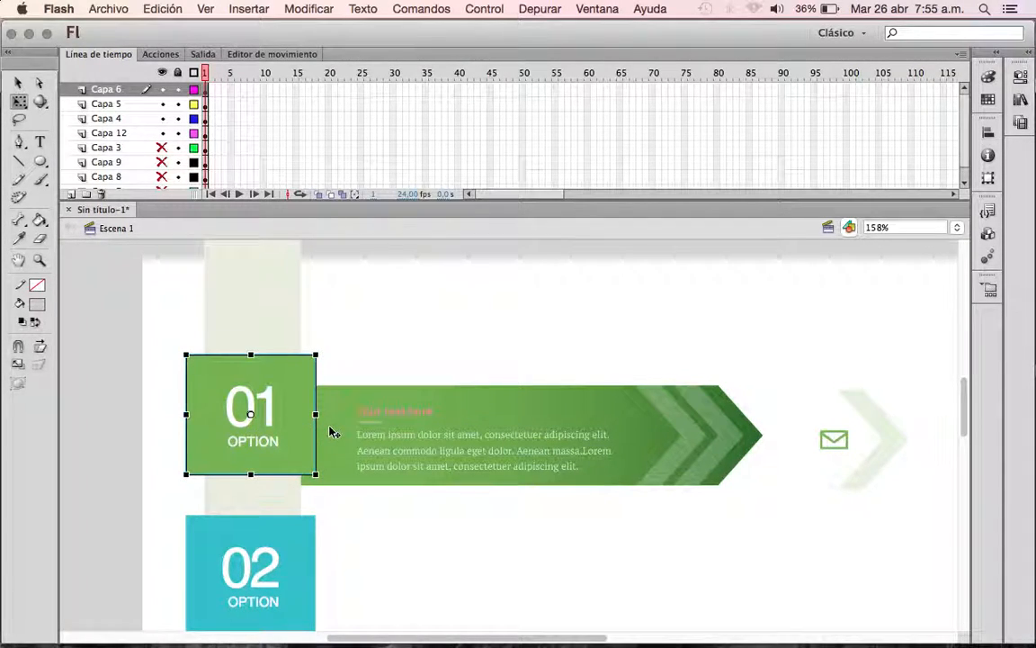
pyautogui.click(331, 433)
pyautogui.click(398, 418)
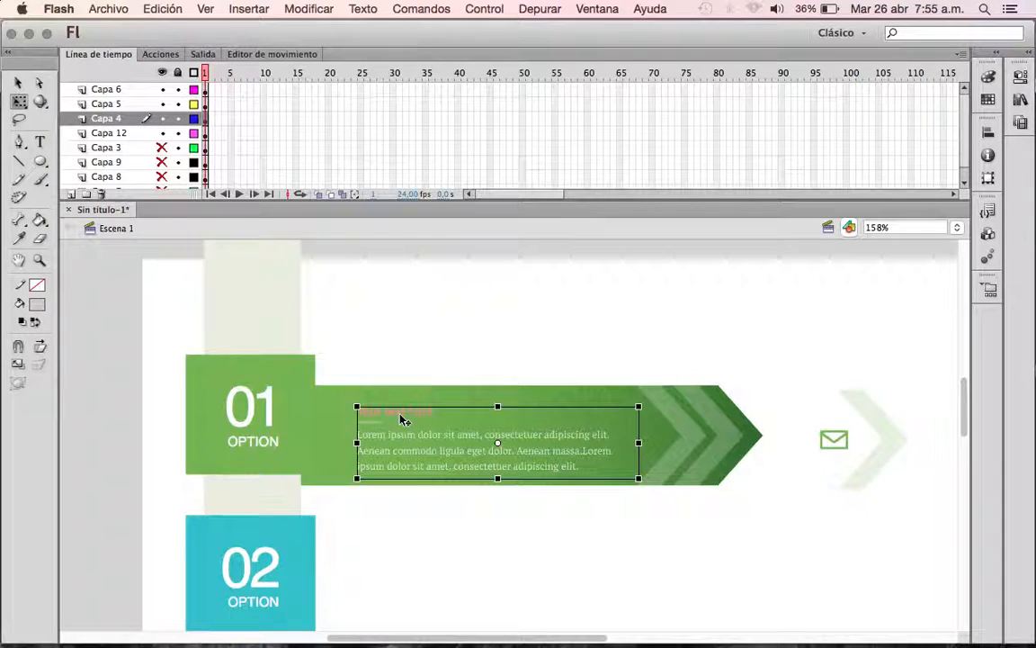
# Step: Lock and hide layer Capa 4 to protect the option 01 text
pyautogui.click(177, 118)
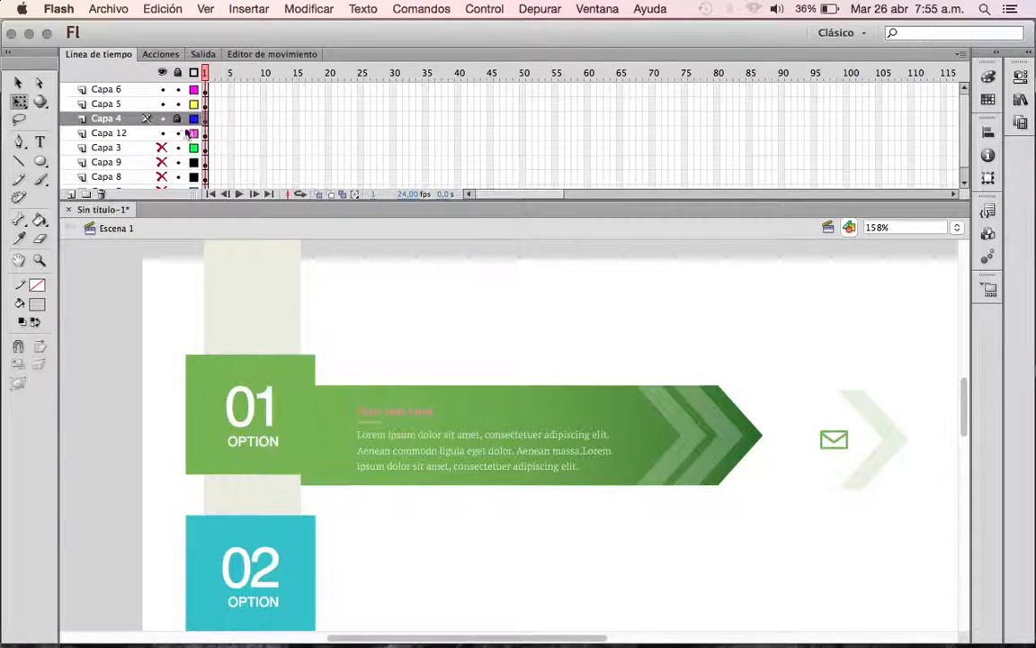
pyautogui.click(163, 119)
pyautogui.click(163, 120)
pyautogui.click(163, 120)
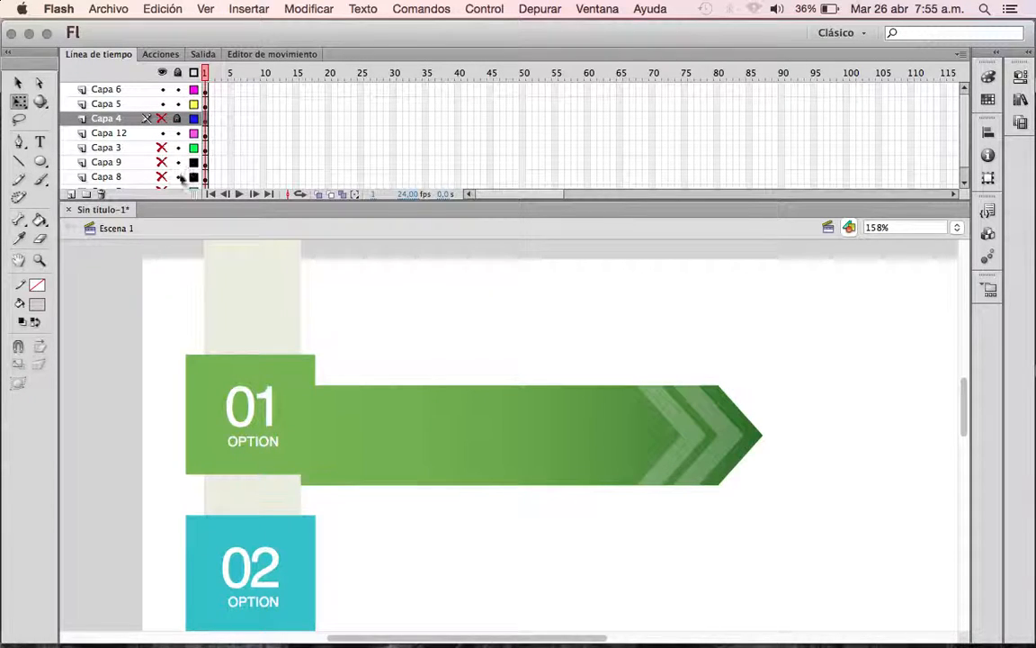
# Step: Convert the green option 01 arrow on Capa 12 into a graphic symbol (Gráfico) named flechaverde
pyautogui.click(403, 465)
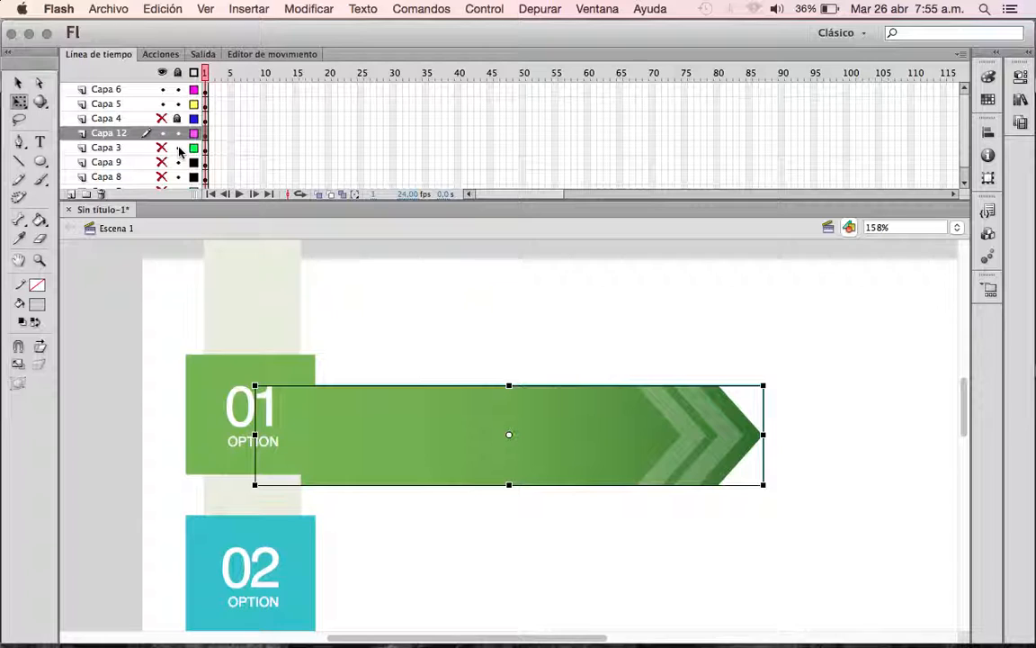
pyautogui.moveTo(461, 450); pyautogui.dragTo(410, 446)
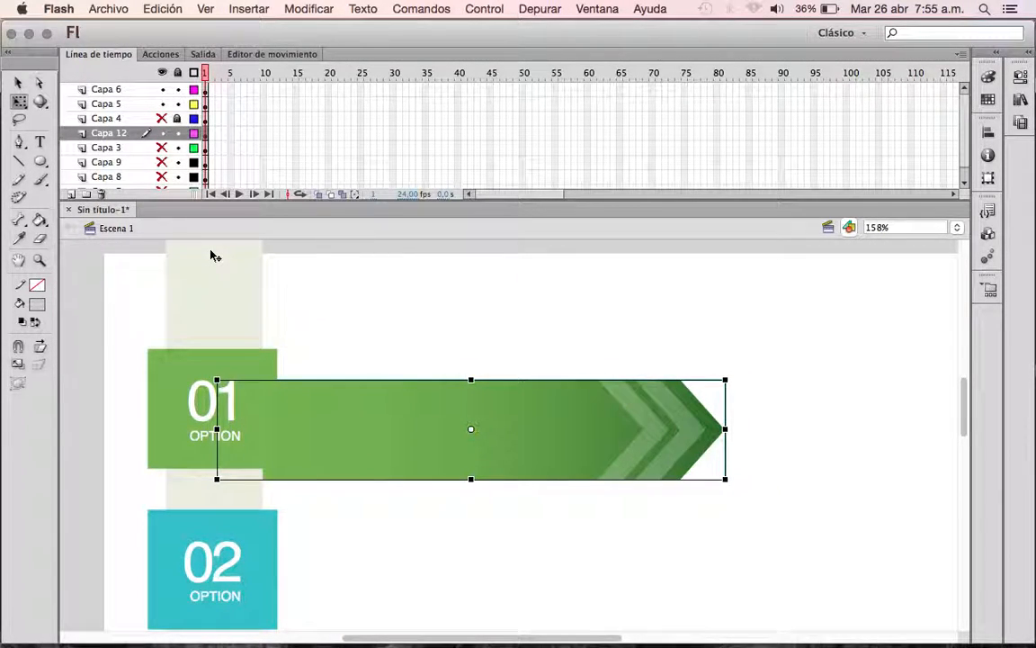
pyautogui.click(302, 294)
pyautogui.click(493, 450)
pyautogui.press('F8')
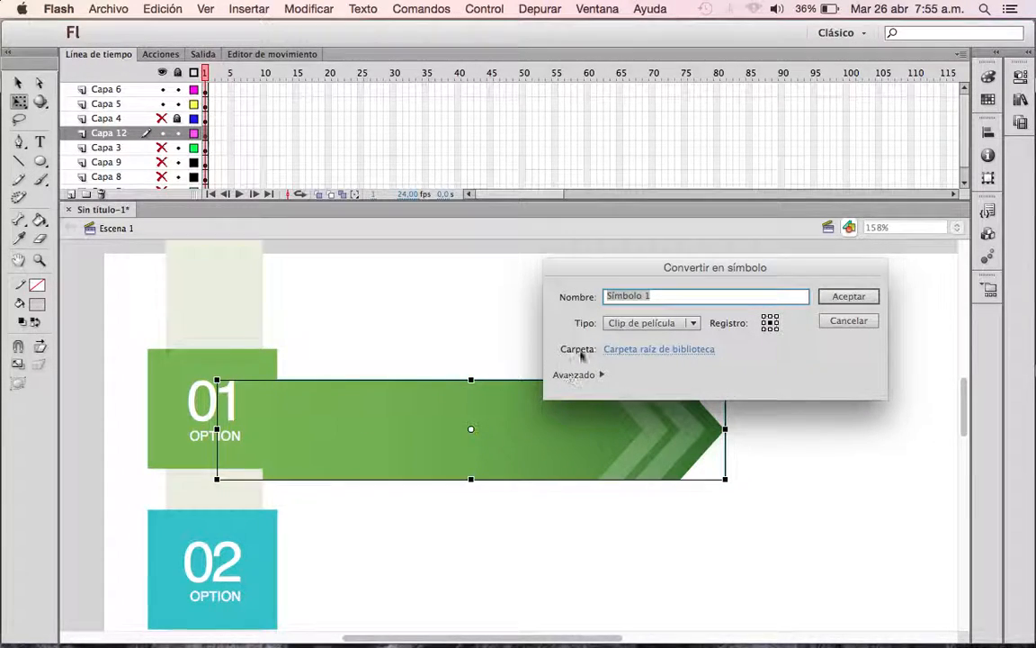
pyautogui.click(686, 327)
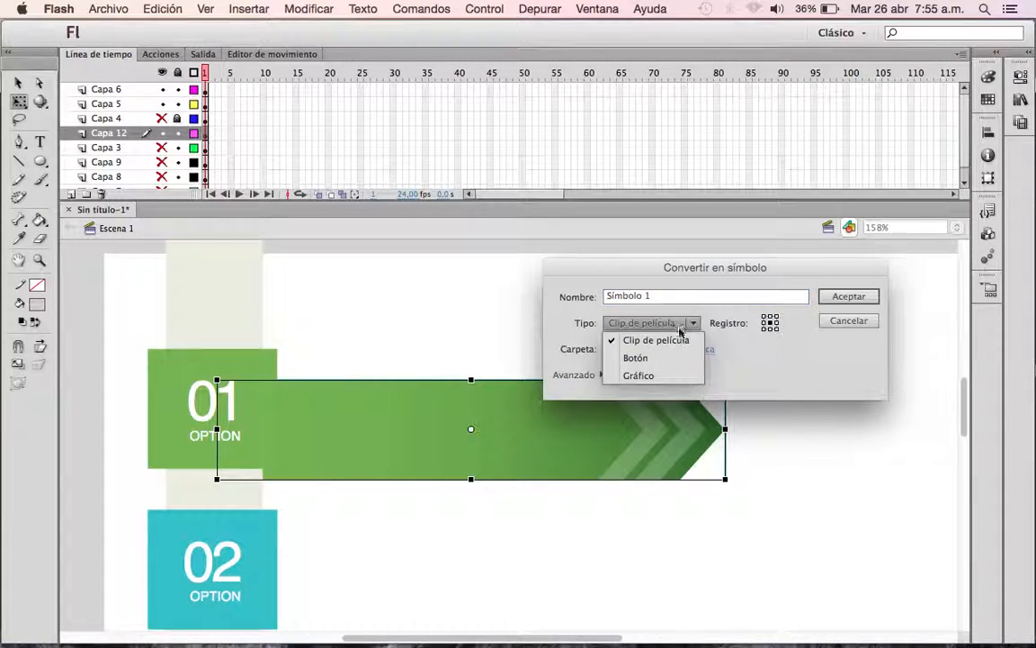
pyautogui.click(653, 377)
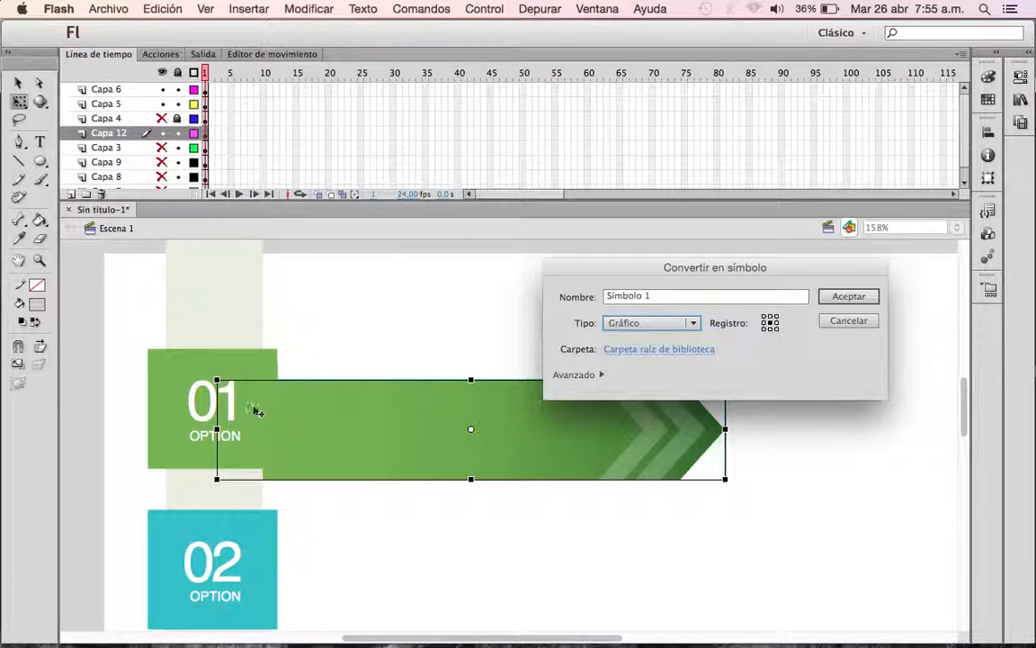
pyautogui.click(666, 296)
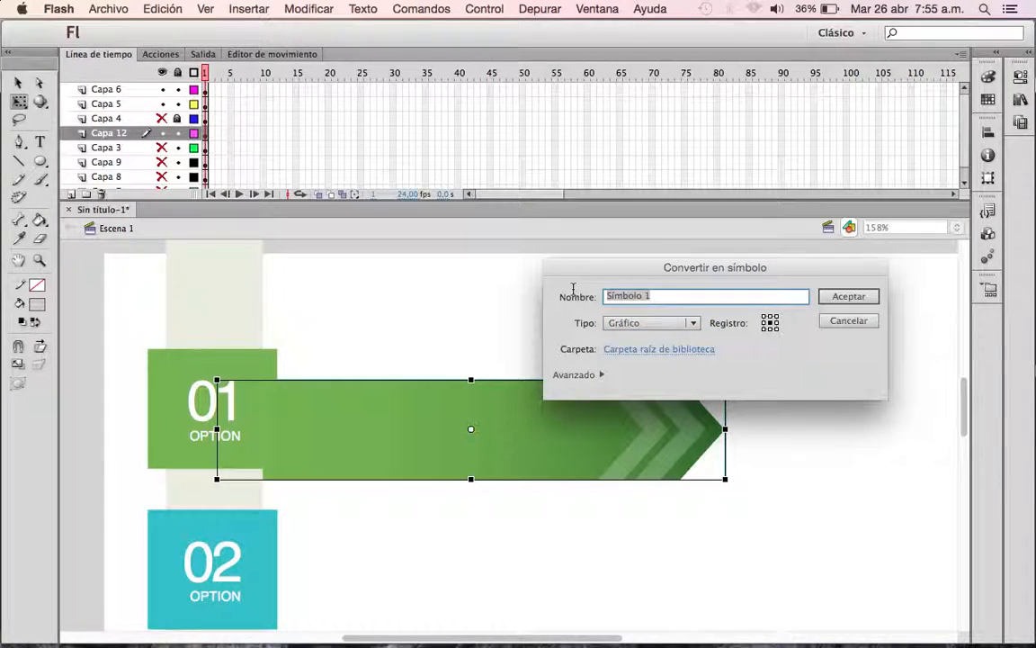
pyautogui.write('flechaverde')
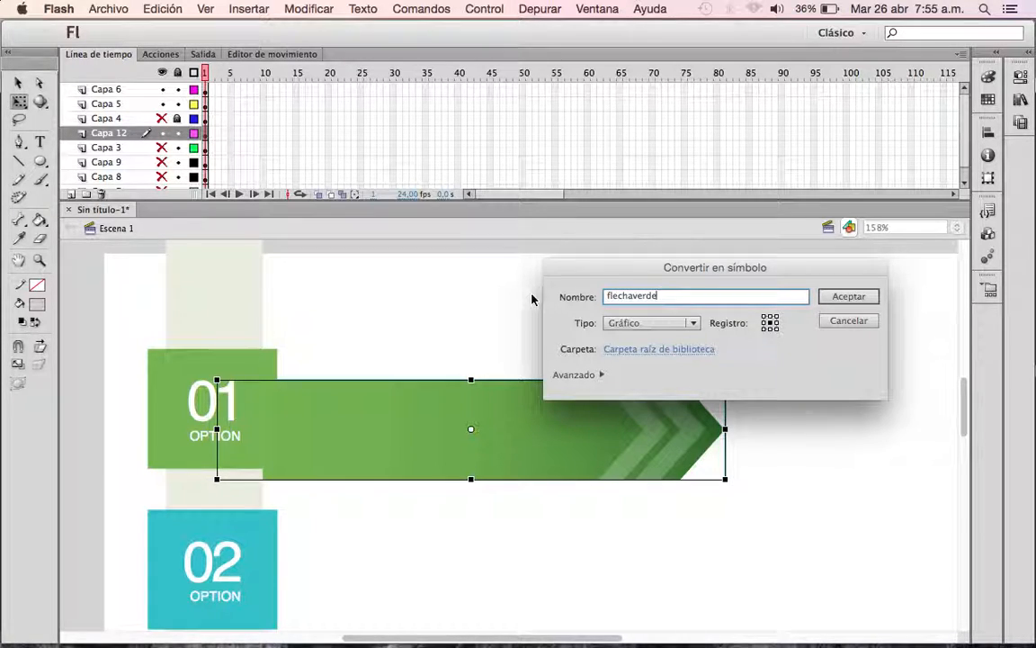
pyautogui.click(836, 298)
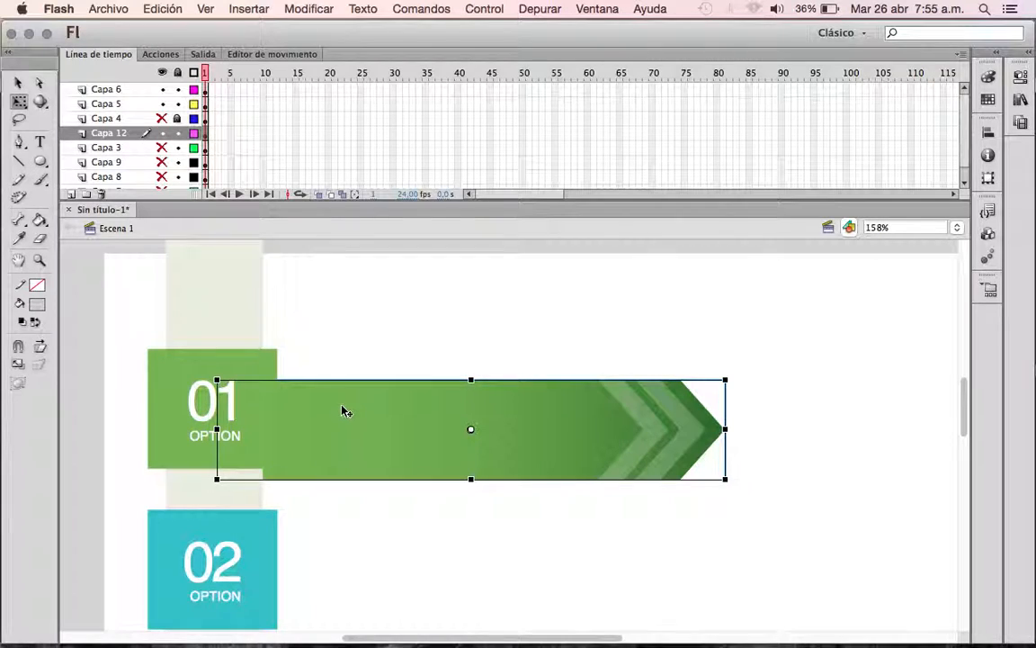
pyautogui.click(282, 363)
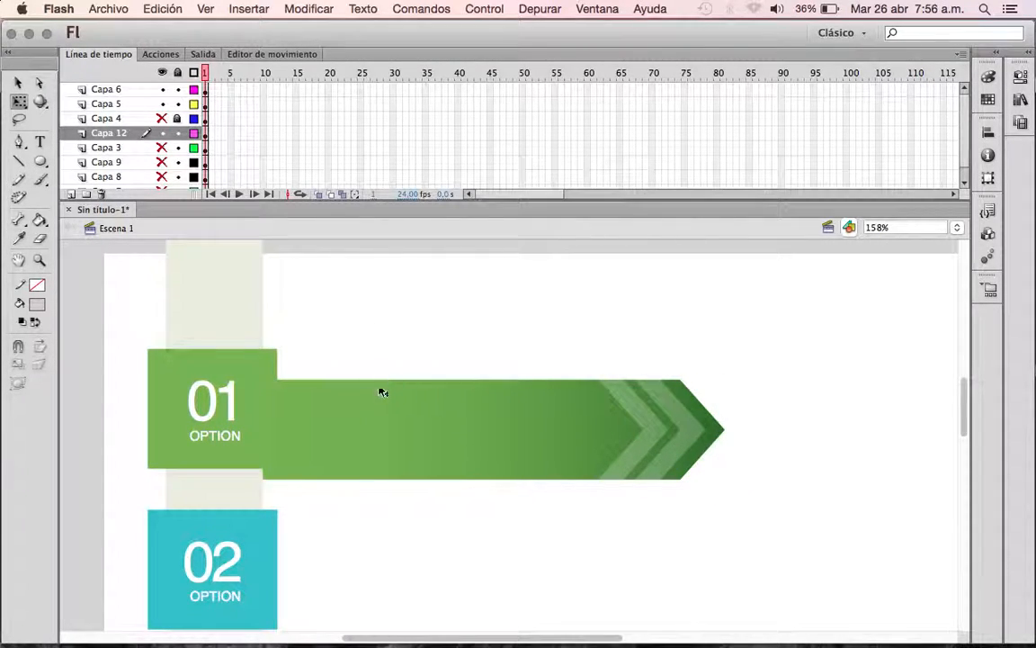
# Step: Create a motion tween (interpolación de movimiento) on Capa 12 and return the playhead to frame 1
pyautogui.click(206, 134)
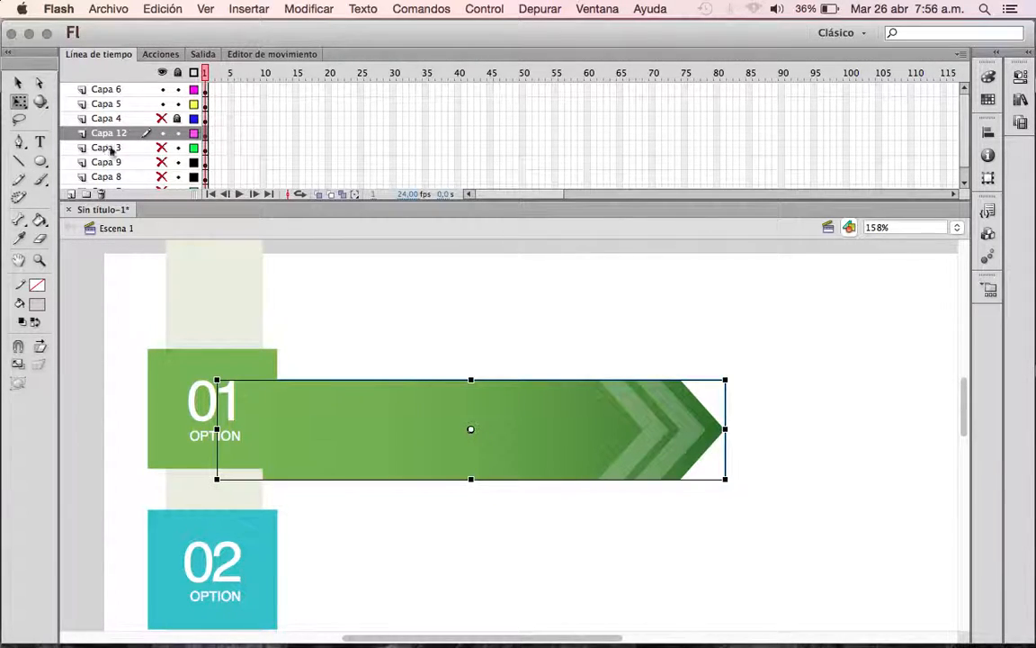
pyautogui.rightClick(208, 135)
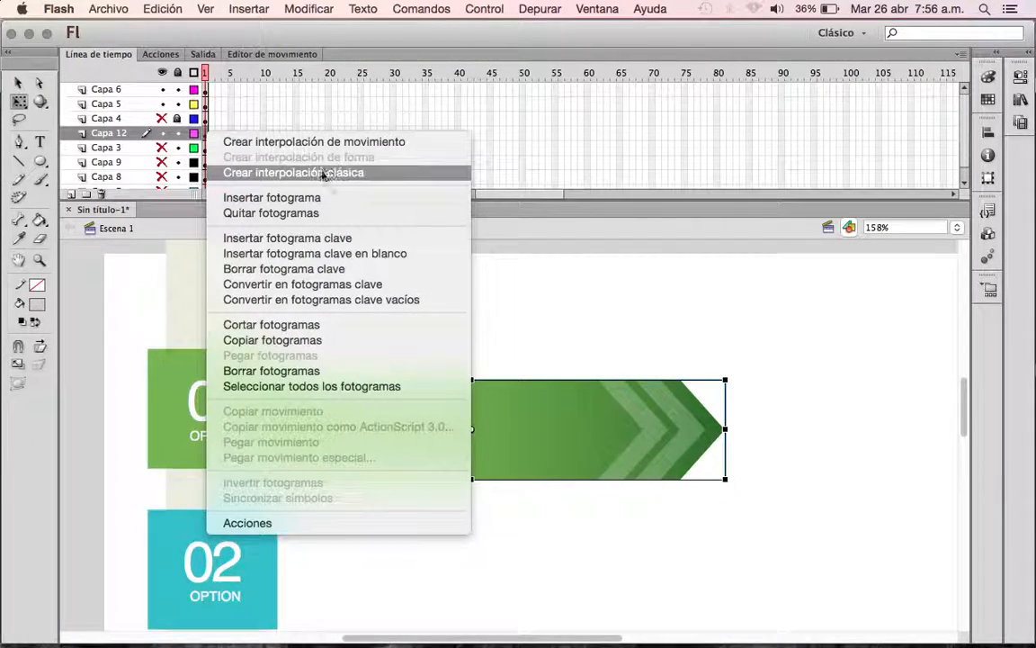
pyautogui.click(354, 173)
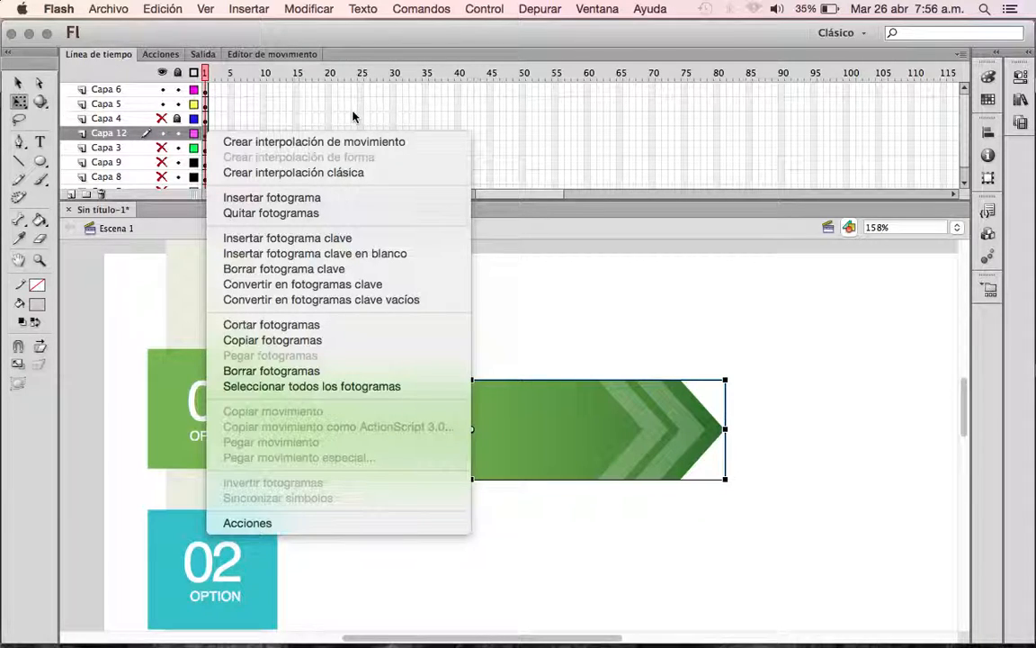
pyautogui.click(282, 142)
pyautogui.click(259, 149)
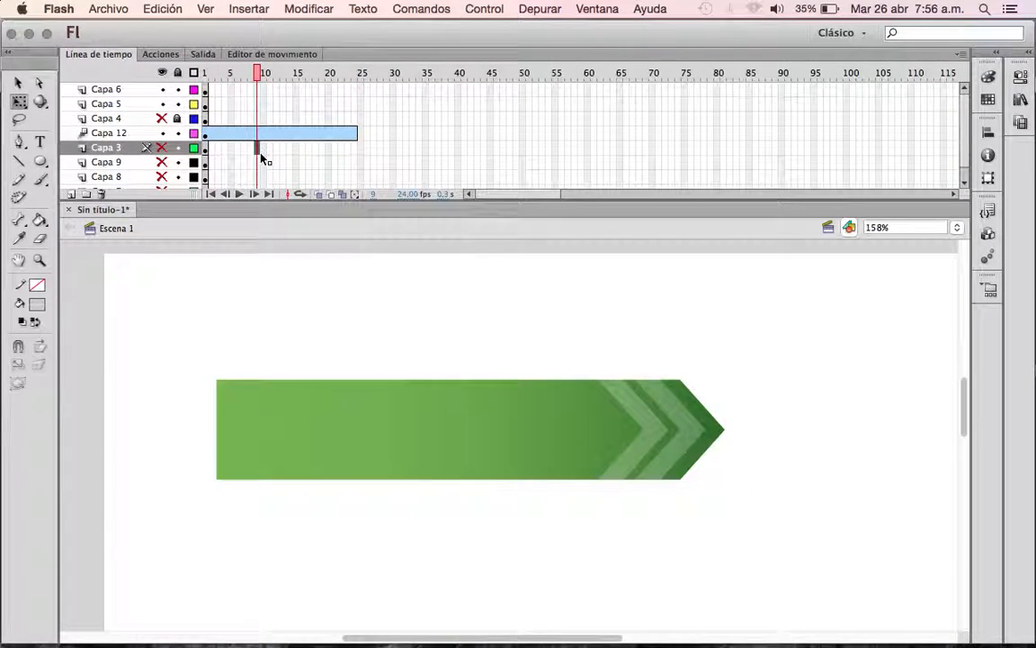
pyautogui.moveTo(262, 74); pyautogui.dragTo(171, 102)
pyautogui.press('super+minus')
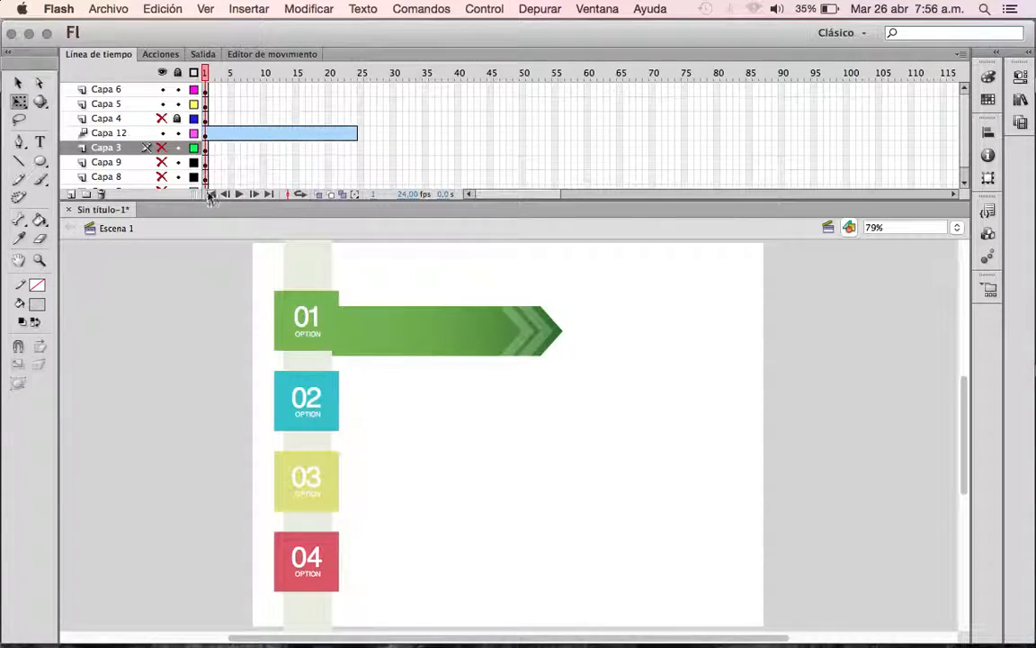
pyautogui.moveTo(205, 72)
pyautogui.mouseDown()
pyautogui.moveTo(364, 97)
pyautogui.moveTo(205, 79)
pyautogui.mouseUp()
# Step: Try lengthening the Capa 12 tween span to frame 72 and shortening the original span, undoing both changes
pyautogui.click(390, 322)
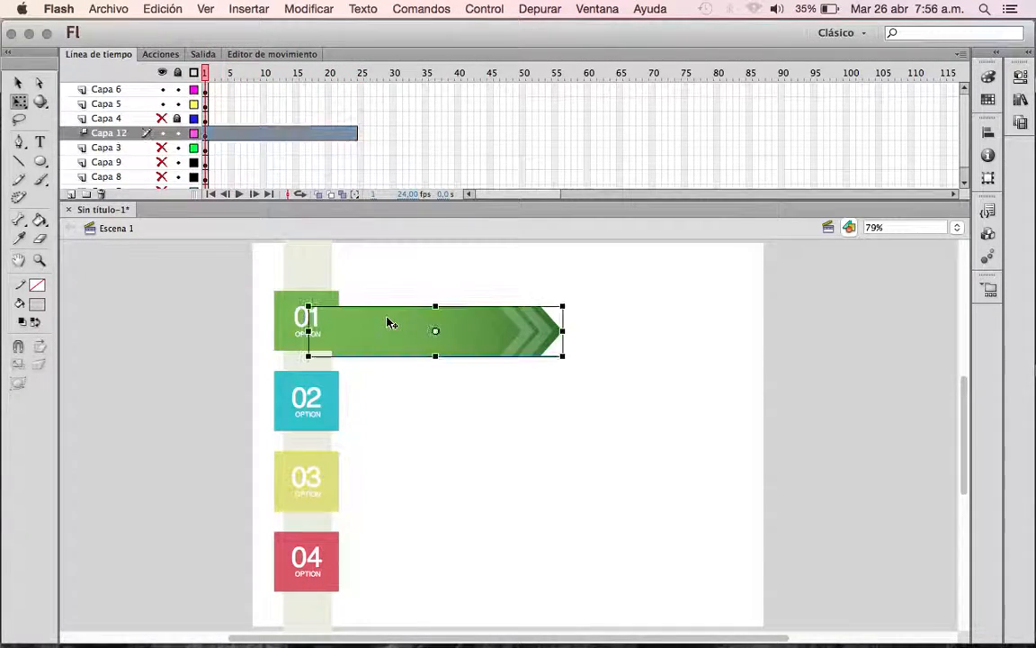
pyautogui.moveTo(205, 74); pyautogui.dragTo(668, 133)
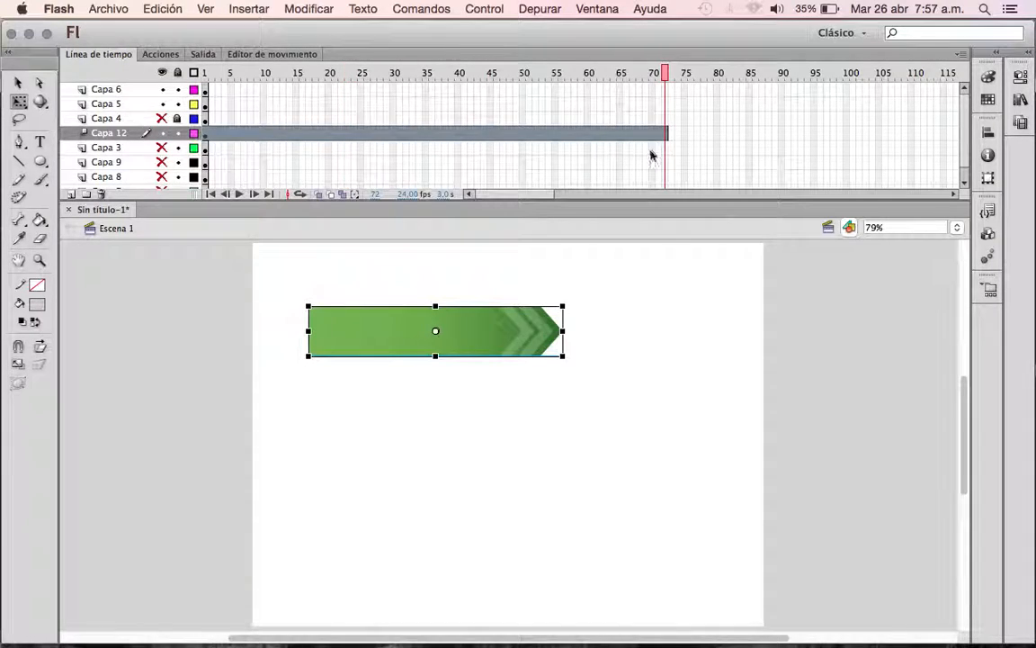
pyautogui.click(646, 104)
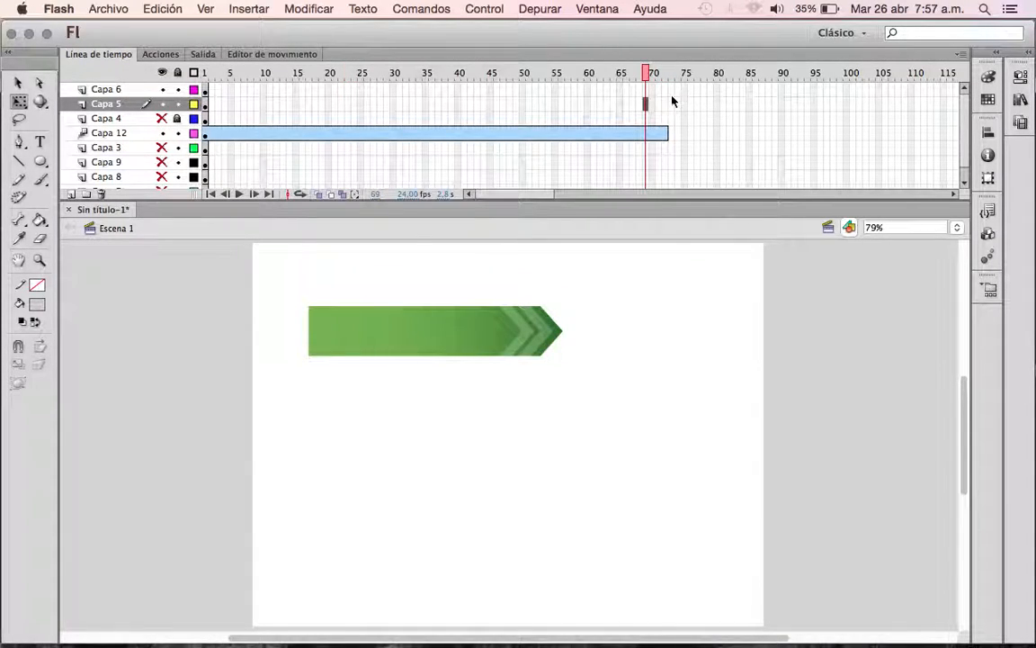
pyautogui.click(659, 132)
pyautogui.press('super+z')
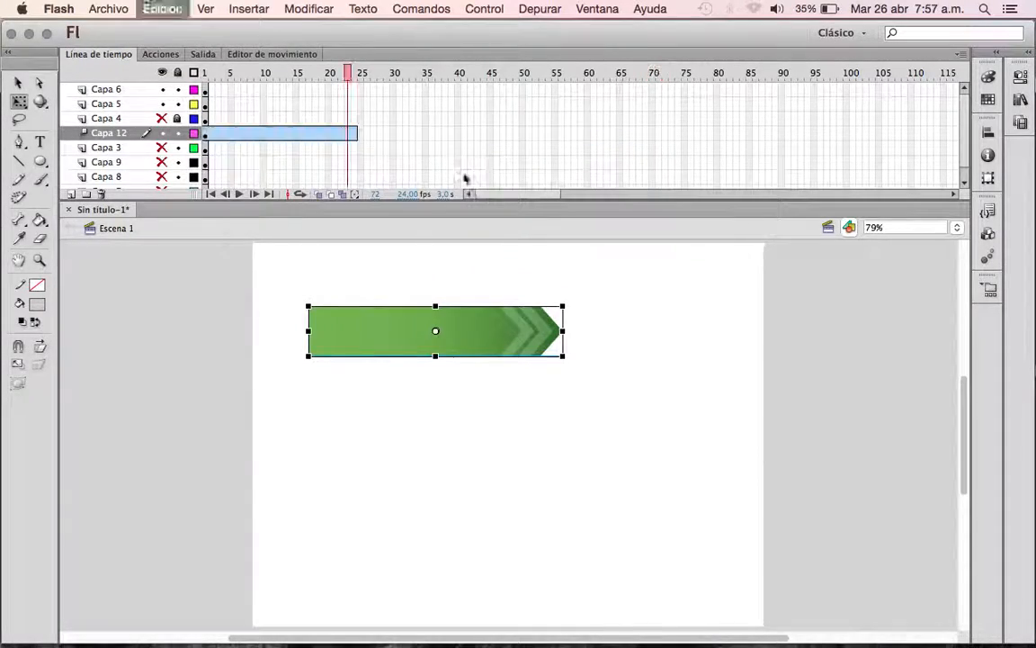
pyautogui.moveTo(356, 133); pyautogui.dragTo(259, 133)
pyautogui.press('super+z')
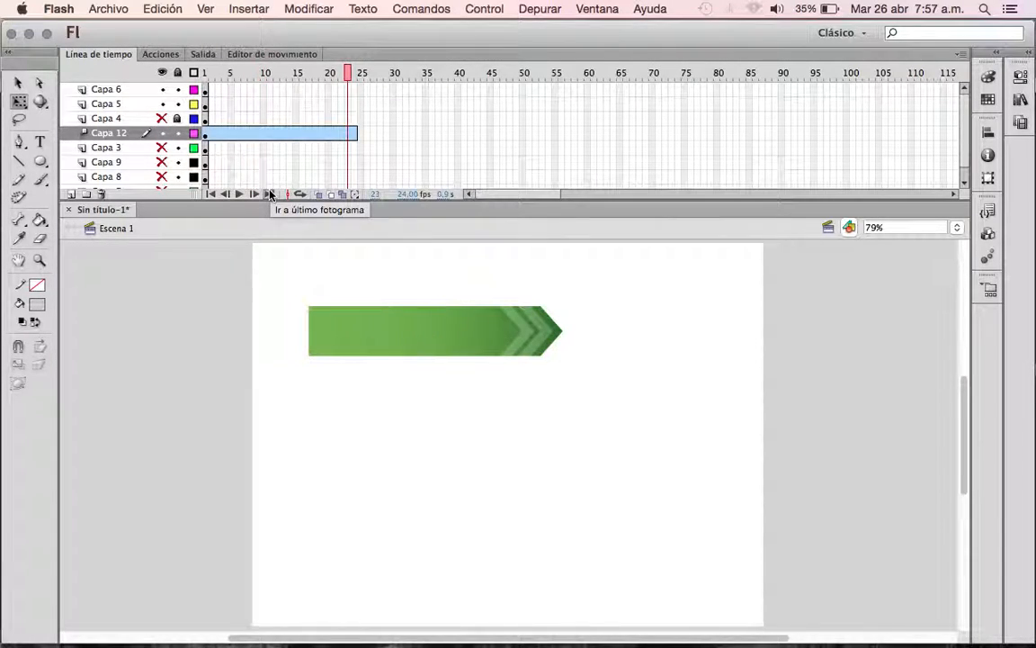
# Step: Return the playhead to frame 1 and hide every layer except Capa 12
pyautogui.moveTo(363, 92); pyautogui.dragTo(180, 85)
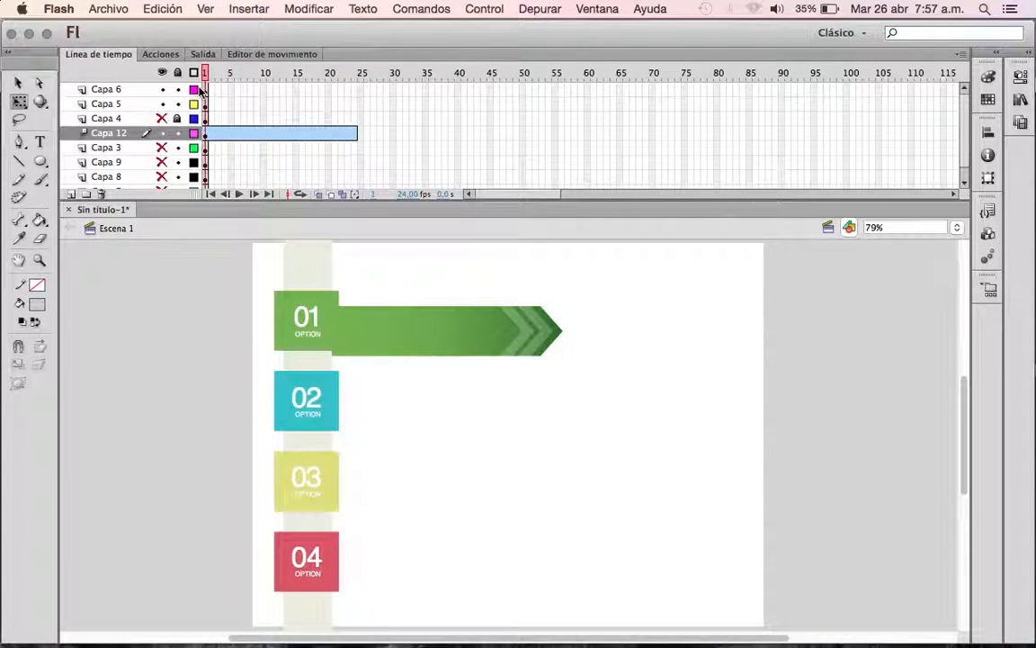
pyautogui.click(162, 72)
pyautogui.click(162, 133)
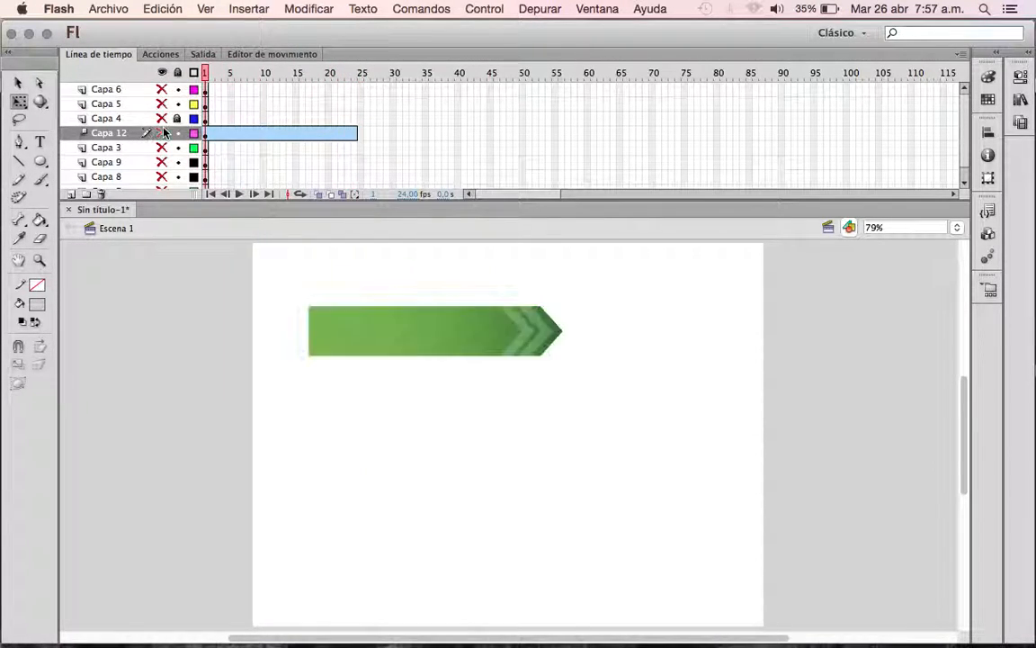
# Step: Zoom in on the green arrow and examine it at the first and last frames of the Capa 12 tween
pyautogui.press('z')
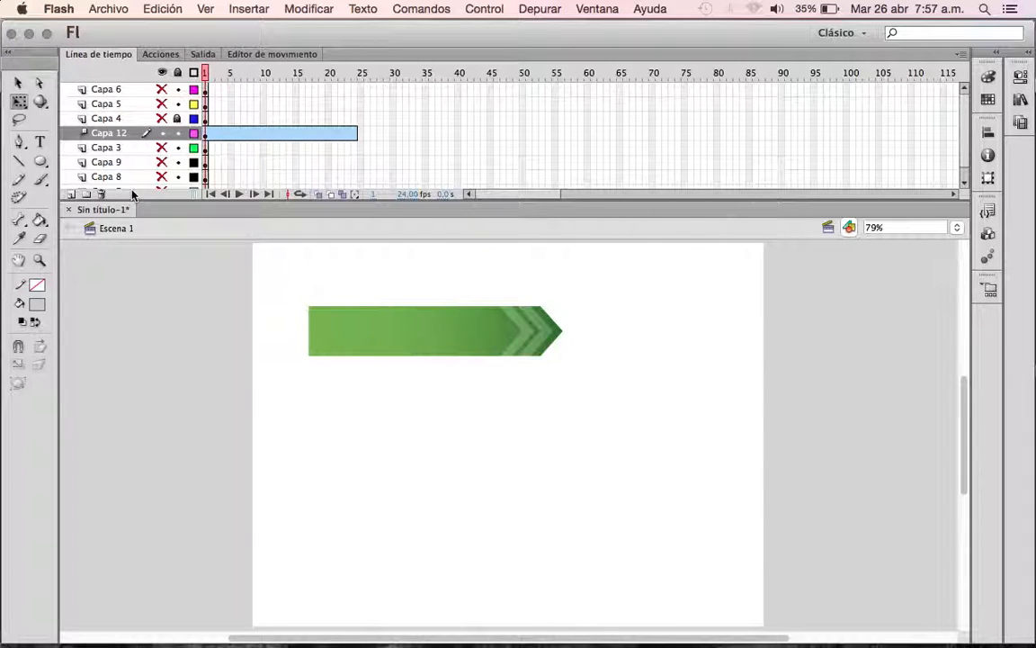
pyautogui.click(371, 362)
pyautogui.click(540, 378)
pyautogui.moveTo(592, 386); pyautogui.dragTo(460, 347)
pyautogui.keyDown('alt'); pyautogui.click(539, 386); pyautogui.keyUp('alt')
pyautogui.moveTo(559, 398); pyautogui.dragTo(522, 374)
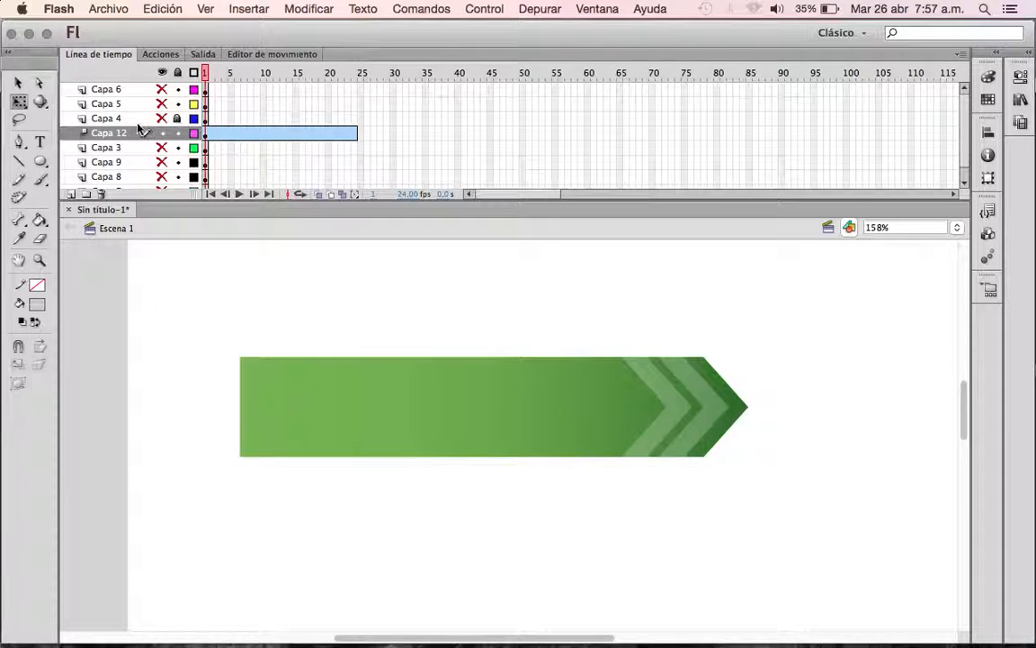
pyautogui.click(206, 133)
pyautogui.moveTo(353, 135); pyautogui.dragTo(354, 134)
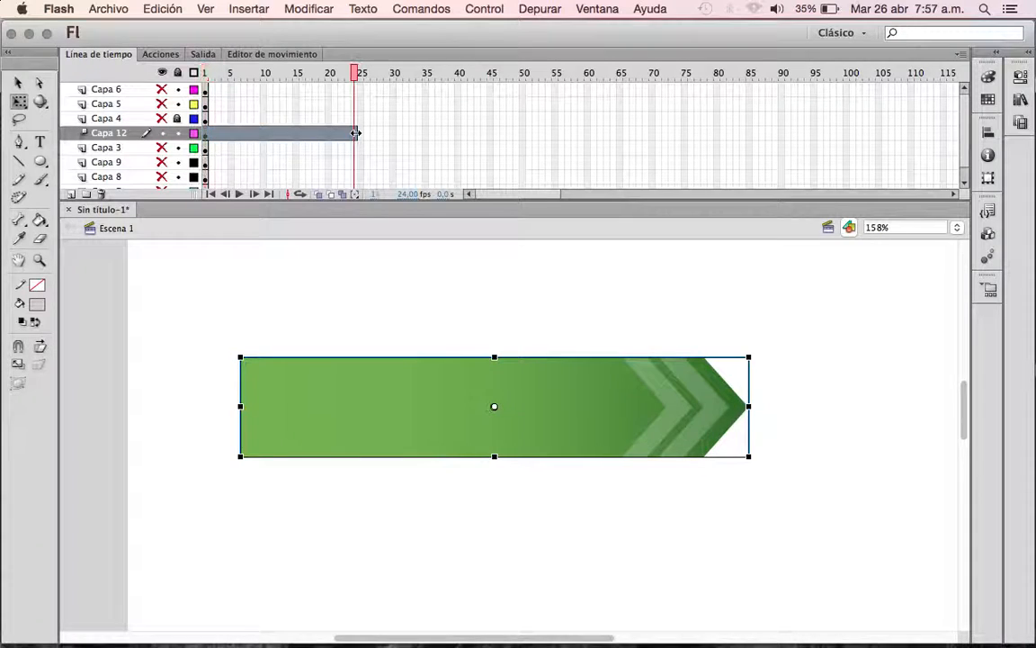
pyautogui.click(207, 135)
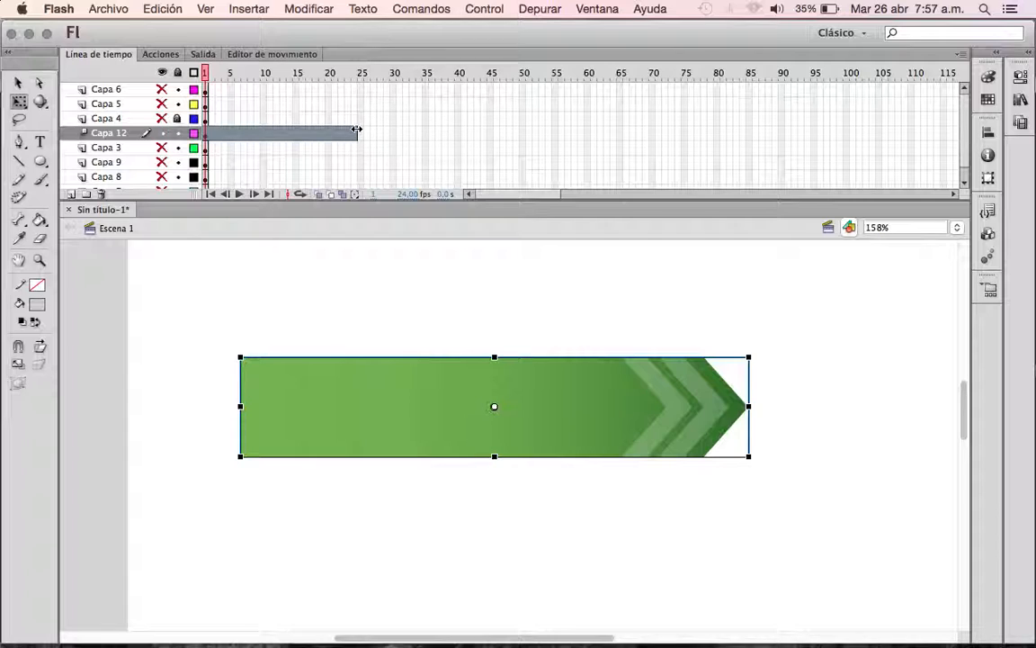
pyautogui.click(355, 136)
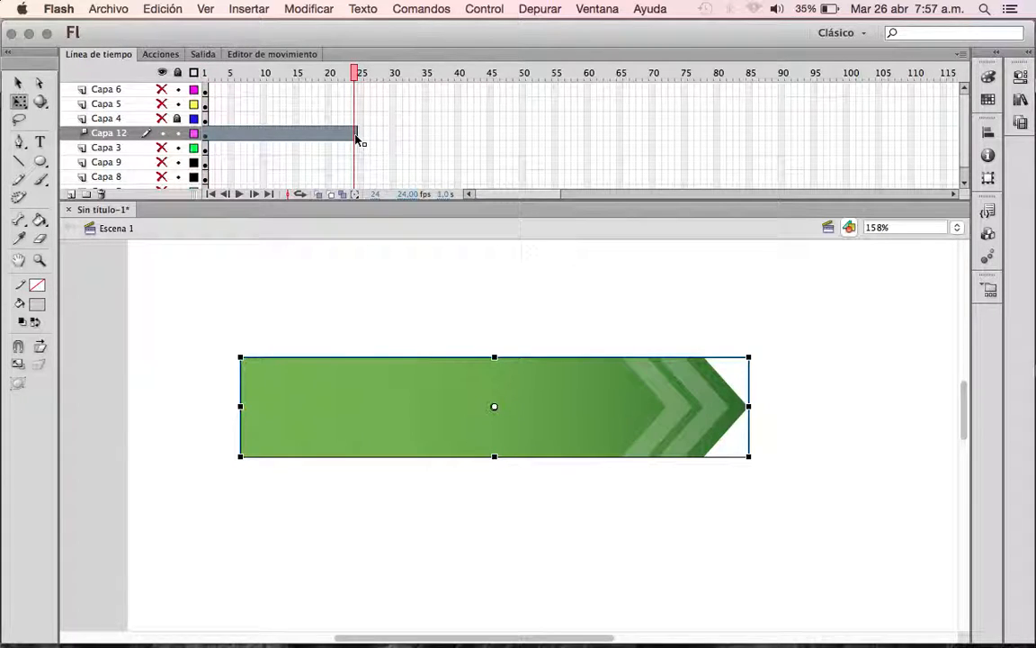
pyautogui.click(331, 321)
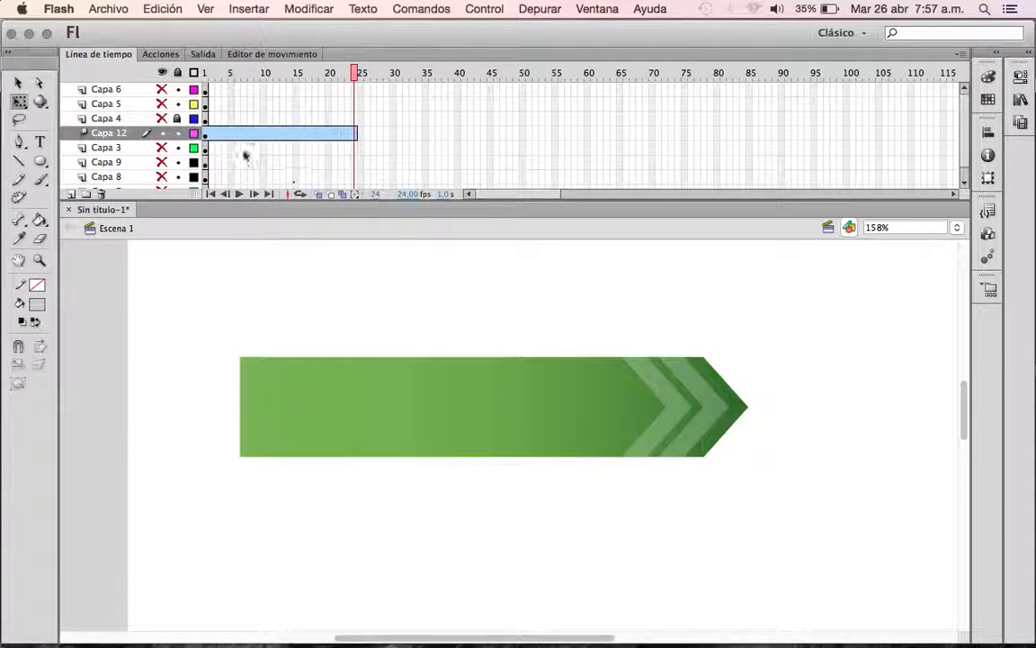
pyautogui.click(206, 135)
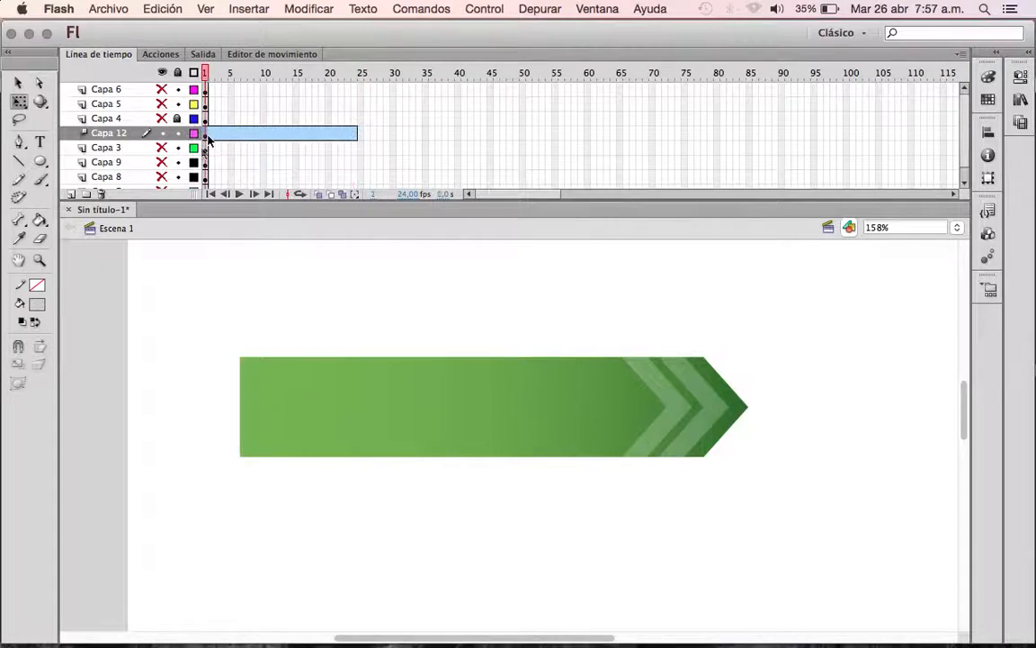
# Step: Insert a keyframe at frame 24 of the Capa 12 tween and select frames 2 to 24
pyautogui.click(265, 136)
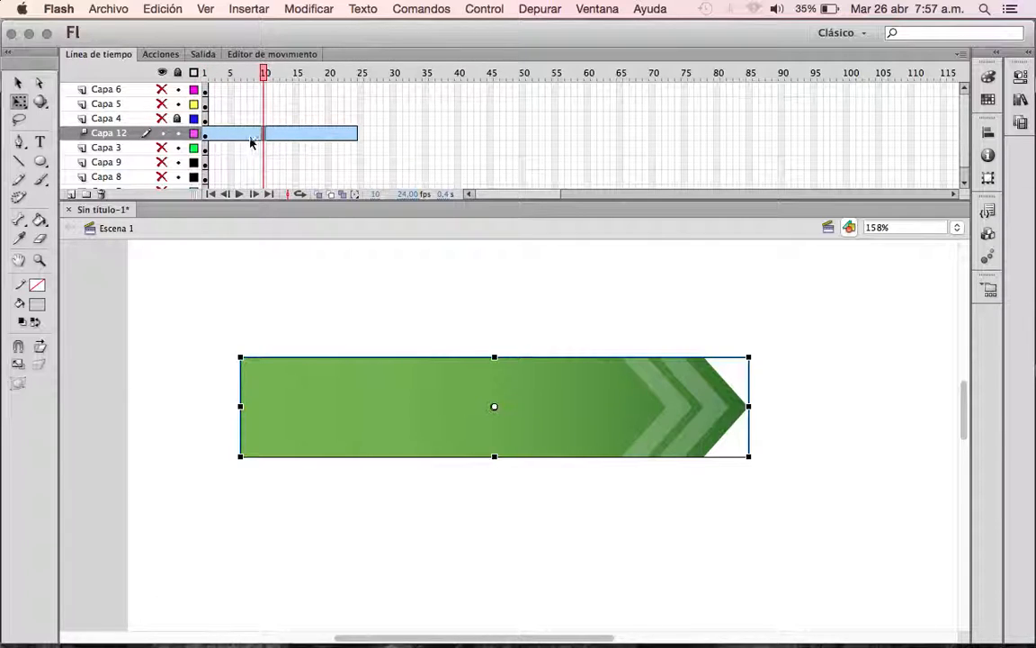
pyautogui.click(296, 137)
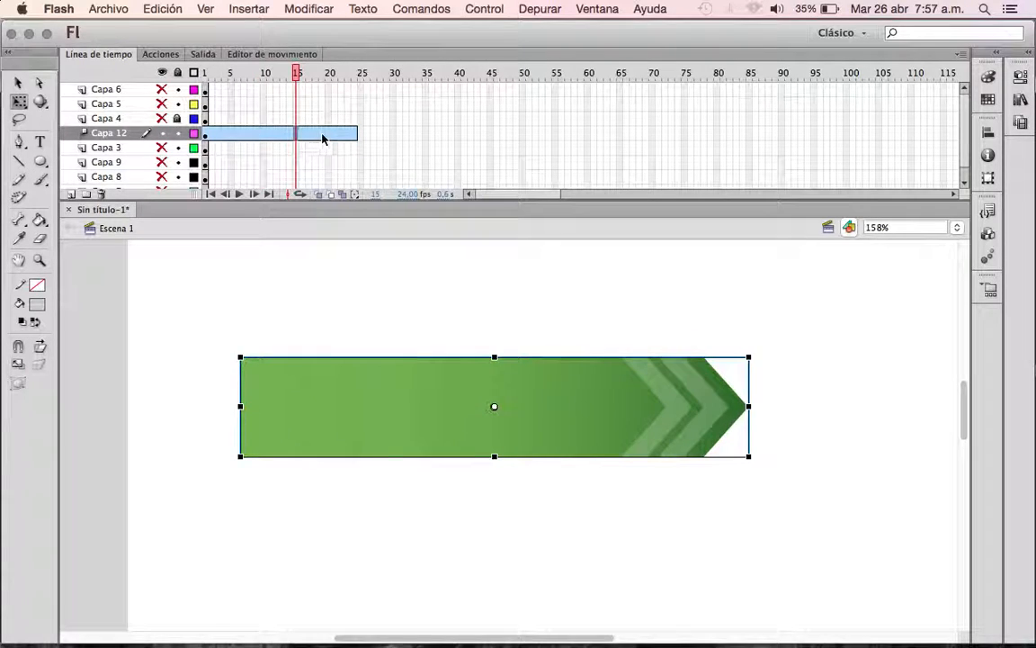
pyautogui.click(354, 137)
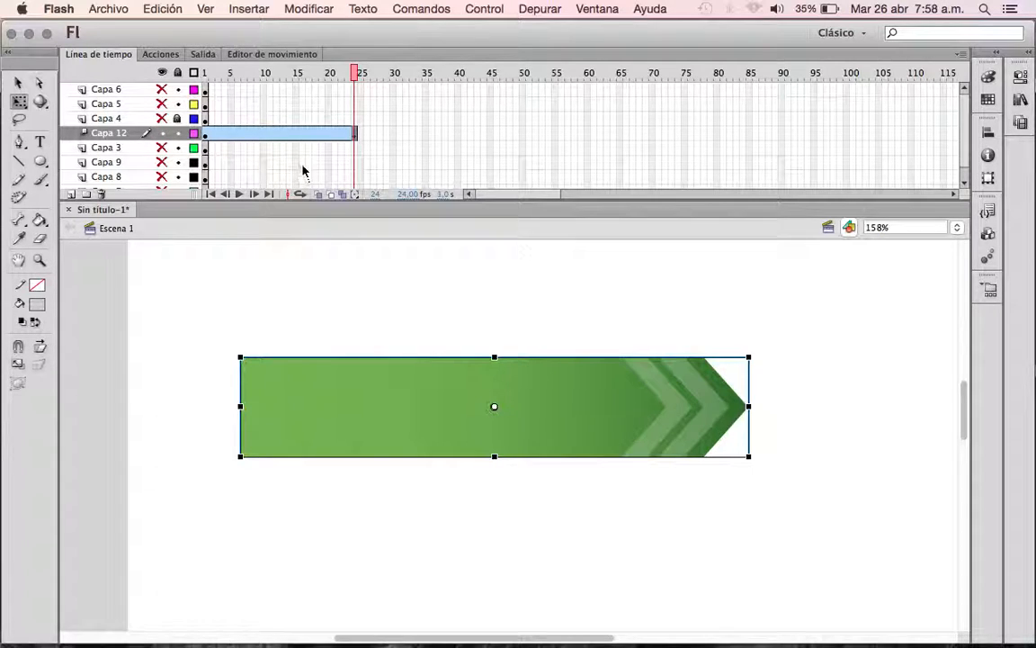
pyautogui.click(304, 135)
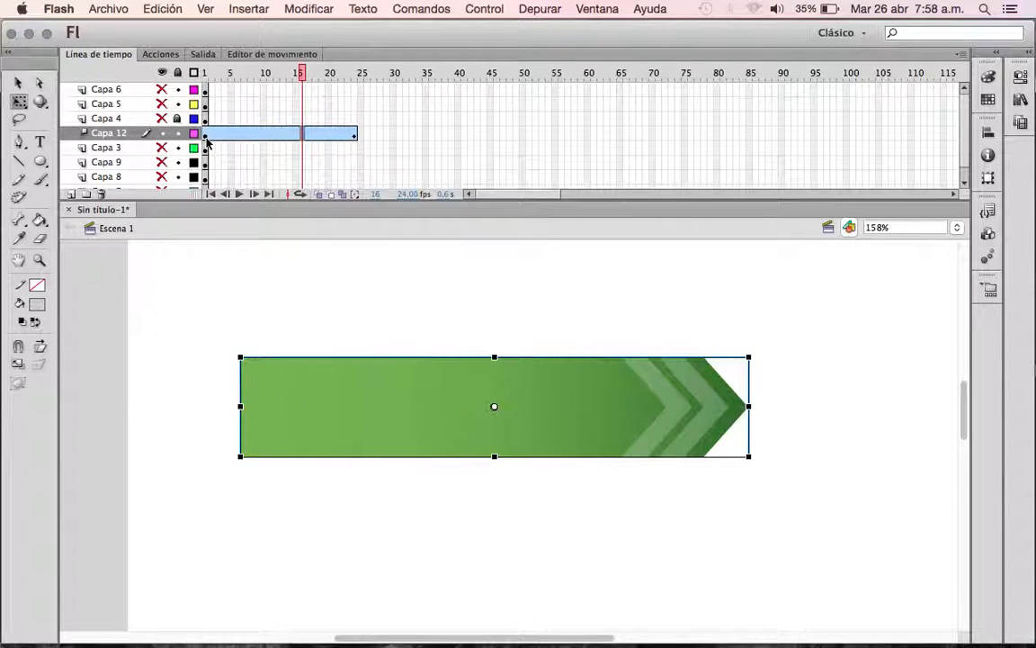
pyautogui.moveTo(353, 137); pyautogui.dragTo(208, 134)
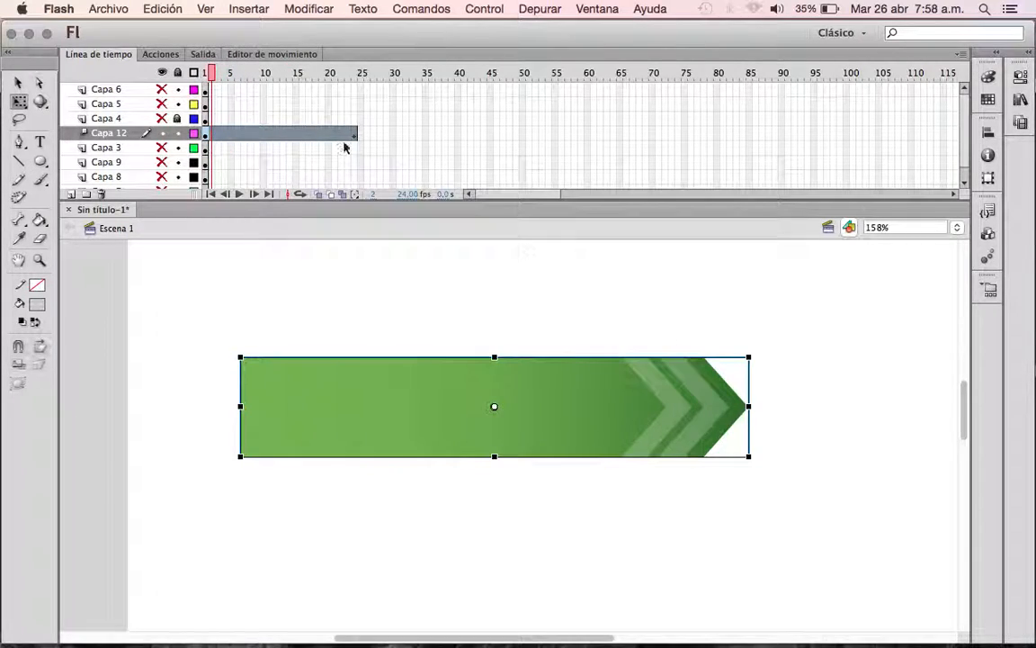
# Step: Check the first and last keyframes of the Capa 12 tween at frames 1 and 24
pyautogui.click(355, 137)
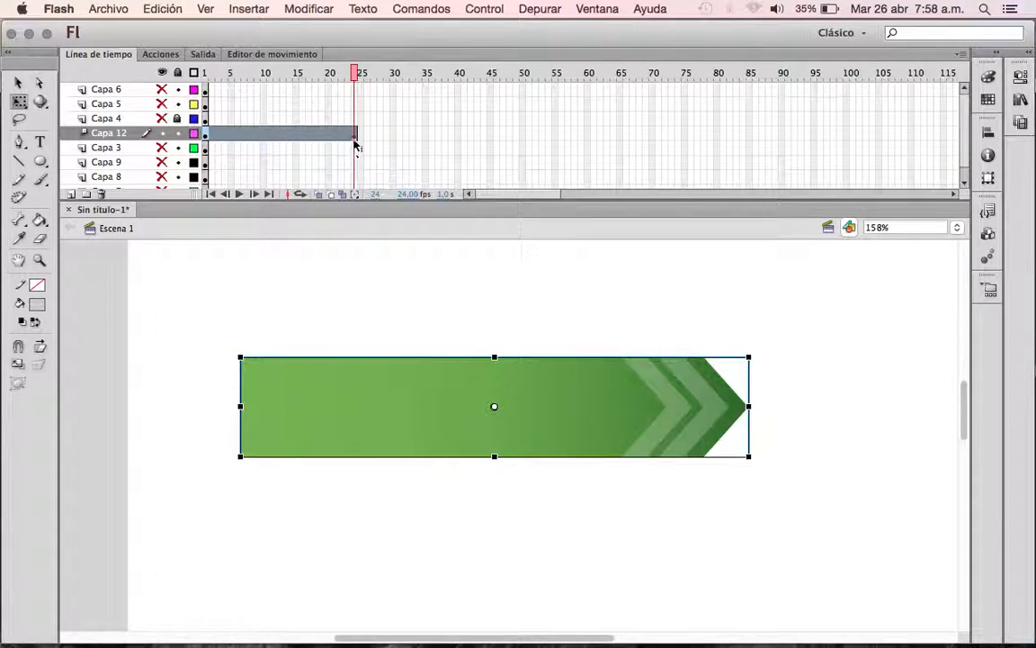
pyautogui.click(208, 134)
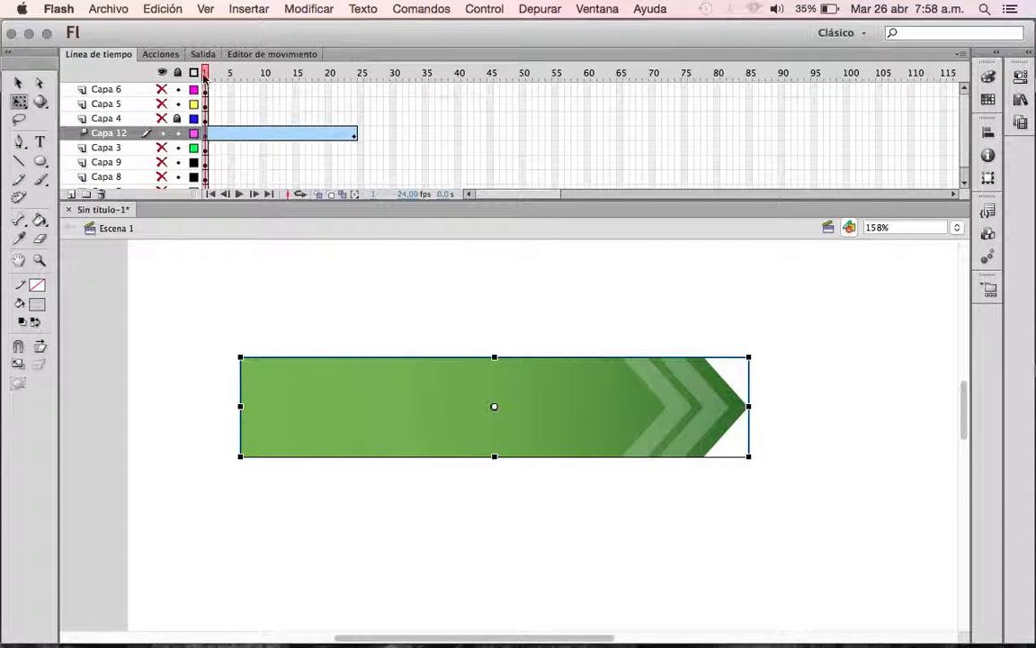
pyautogui.moveTo(208, 77)
pyautogui.mouseDown()
pyautogui.moveTo(364, 98)
pyautogui.moveTo(205, 77)
pyautogui.mouseUp()
pyautogui.click(206, 136)
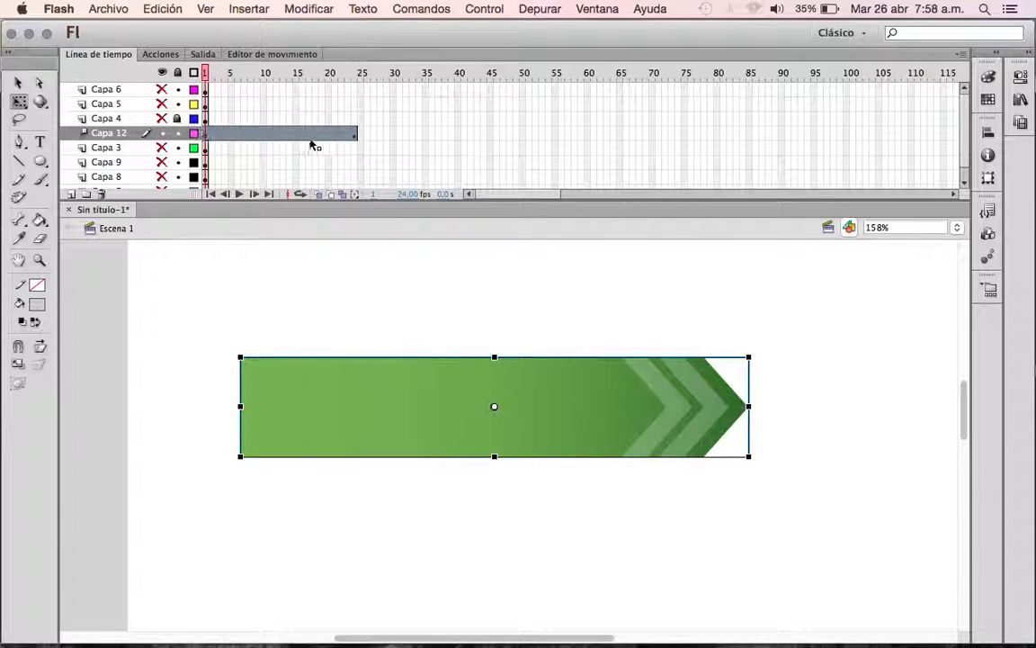
pyautogui.click(355, 138)
pyautogui.click(352, 146)
pyautogui.click(355, 138)
pyautogui.click(355, 136)
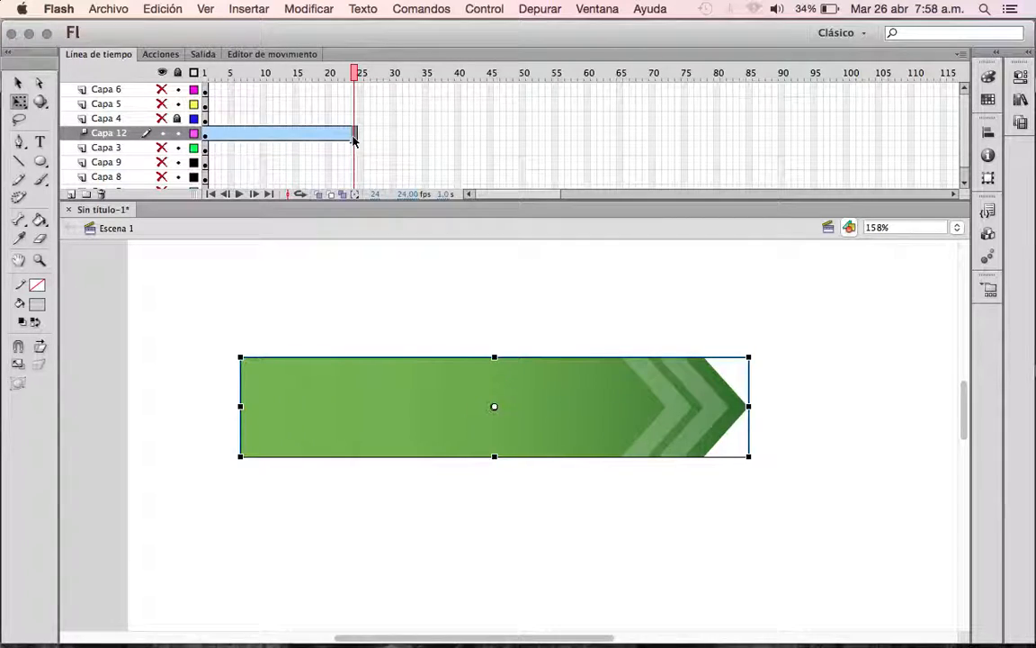
# Step: Try moving the end keyframe of the Capa 12 tween to frames 12 and 20, and put it back at frame 24
pyautogui.click(275, 134)
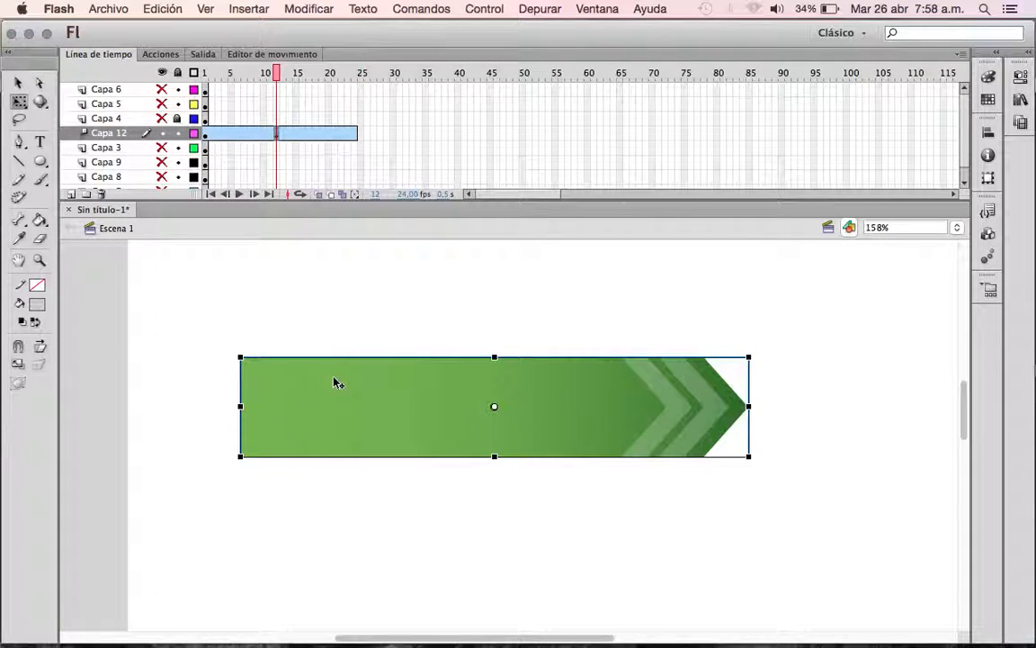
pyautogui.click(328, 137)
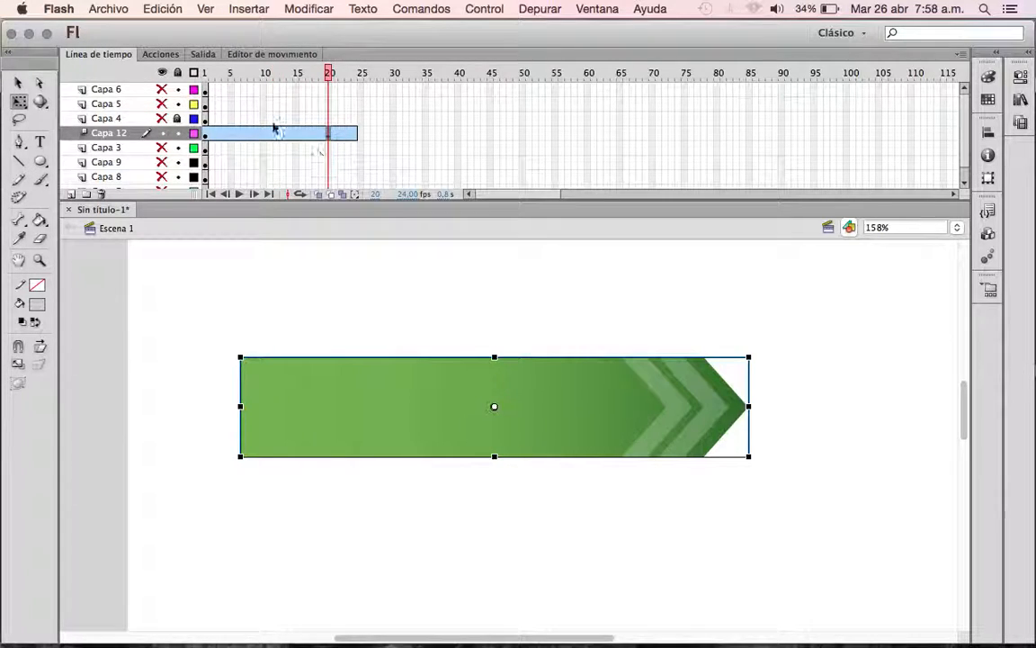
pyautogui.click(277, 148)
pyautogui.click(329, 136)
pyautogui.moveTo(330, 136); pyautogui.dragTo(362, 138)
pyautogui.click(263, 139)
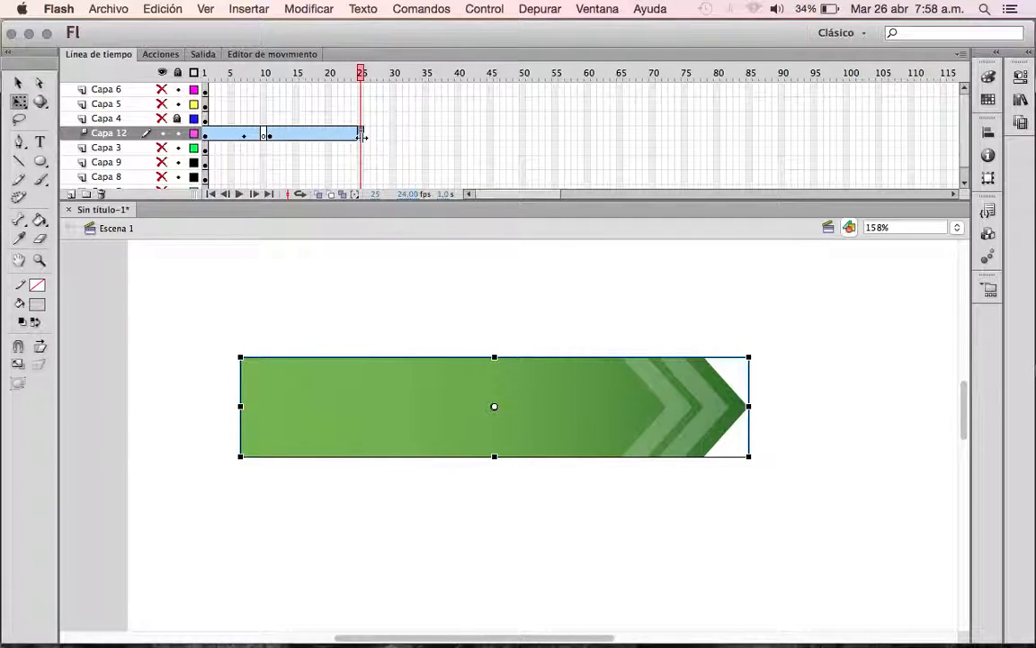
pyautogui.press('super+z')
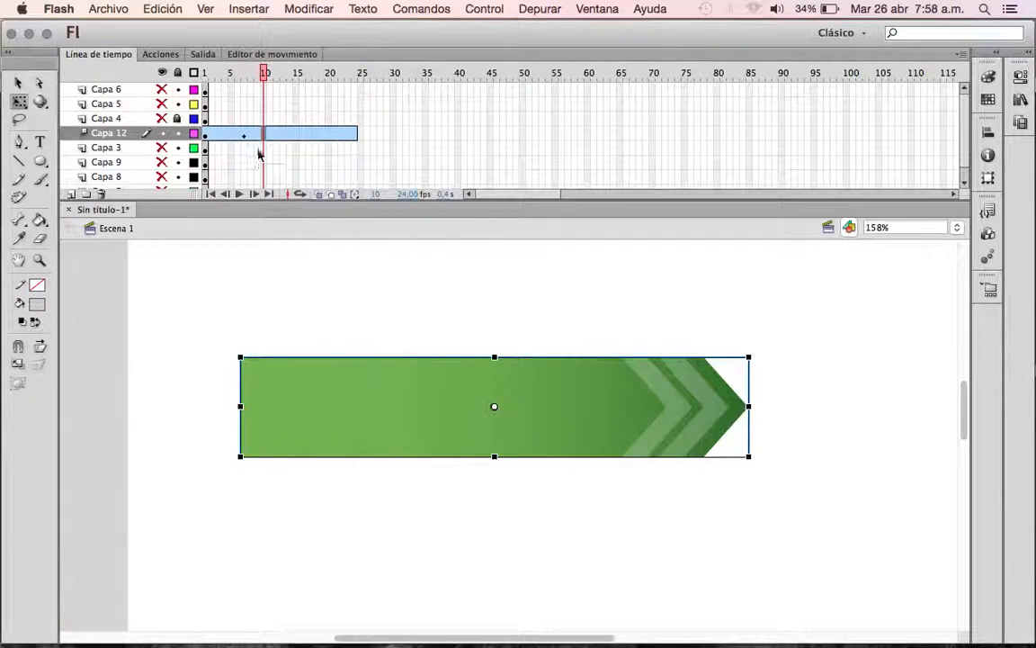
pyautogui.click(244, 135)
pyautogui.moveTo(247, 138); pyautogui.dragTo(353, 138)
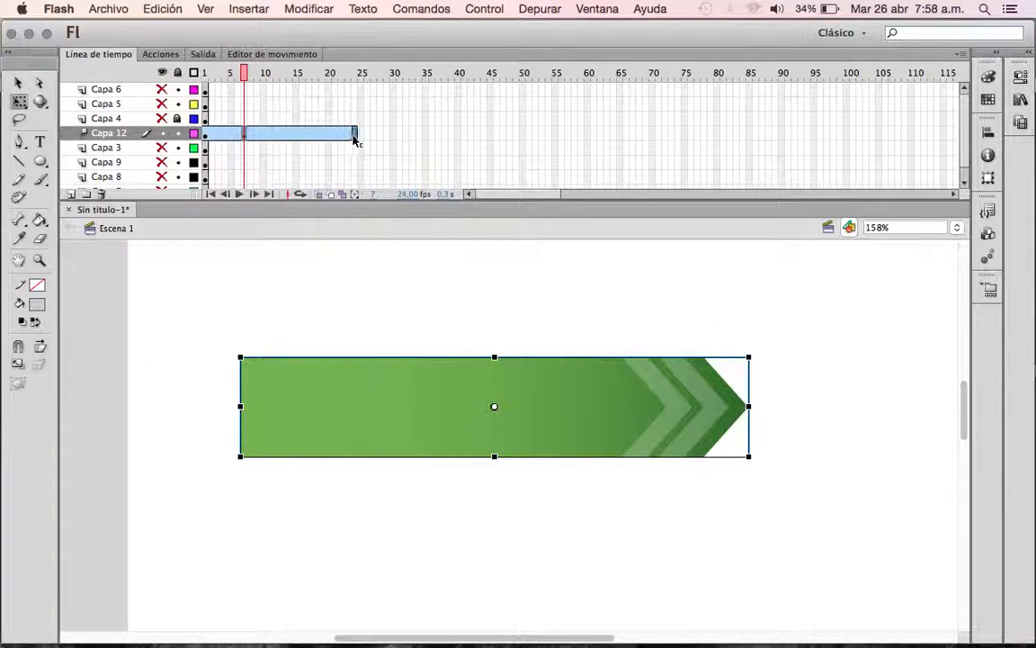
# Step: At frame 1 of Capa 12, move the green arrow horizontally off the stage past its left edge
pyautogui.click(208, 137)
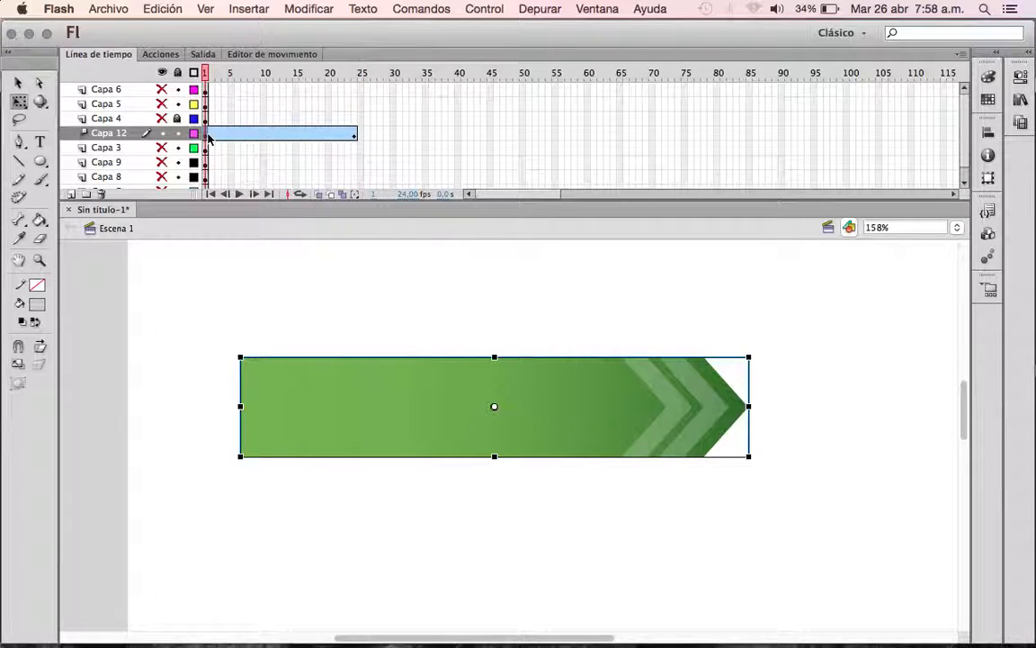
pyautogui.click(355, 133)
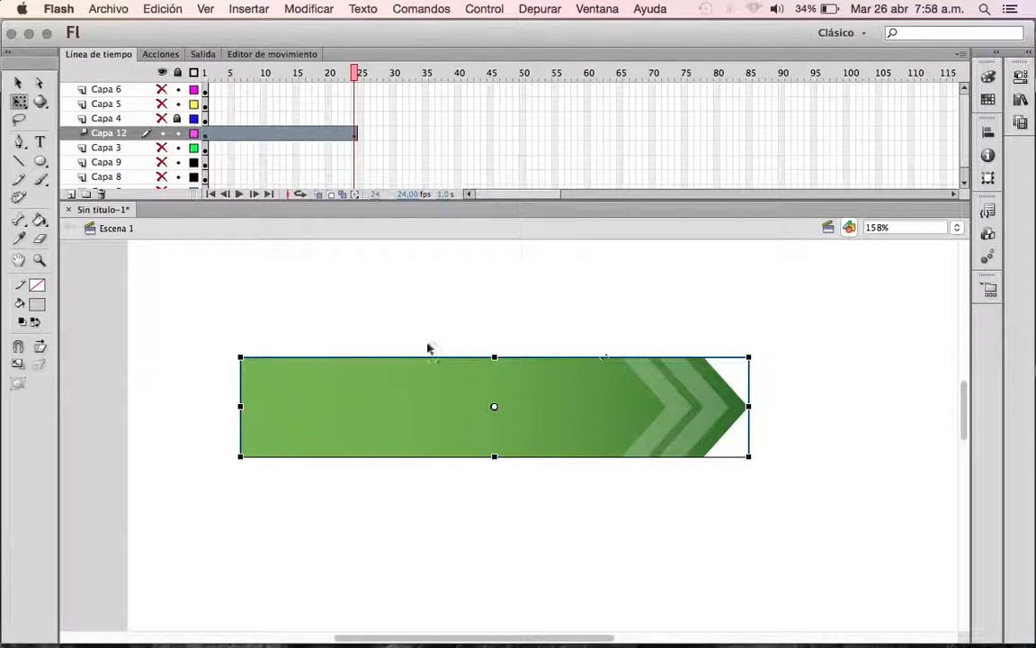
pyautogui.click(532, 328)
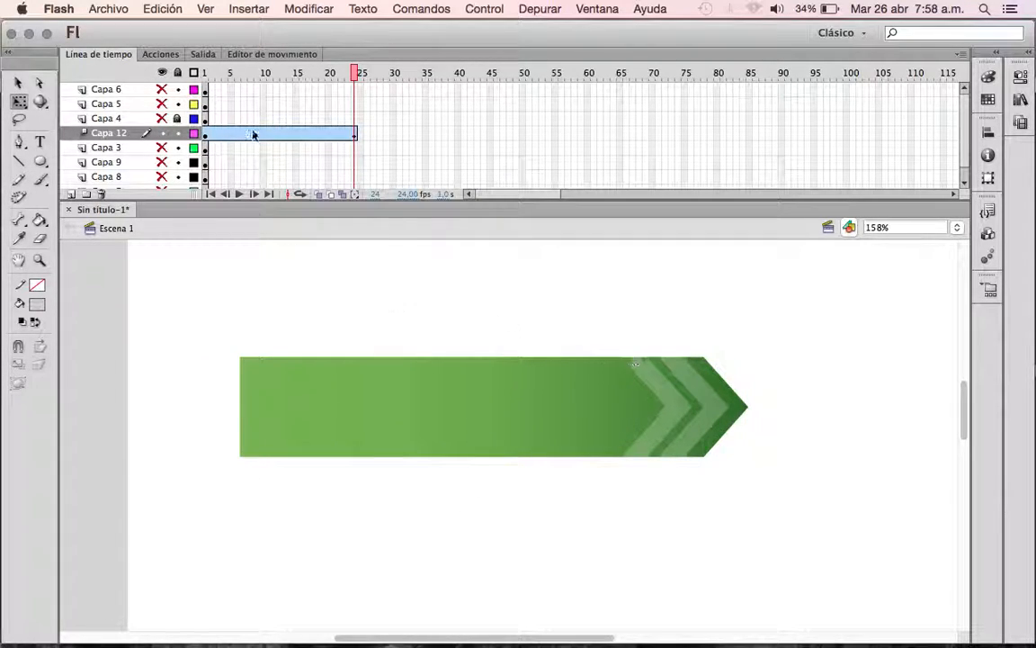
pyautogui.click(355, 134)
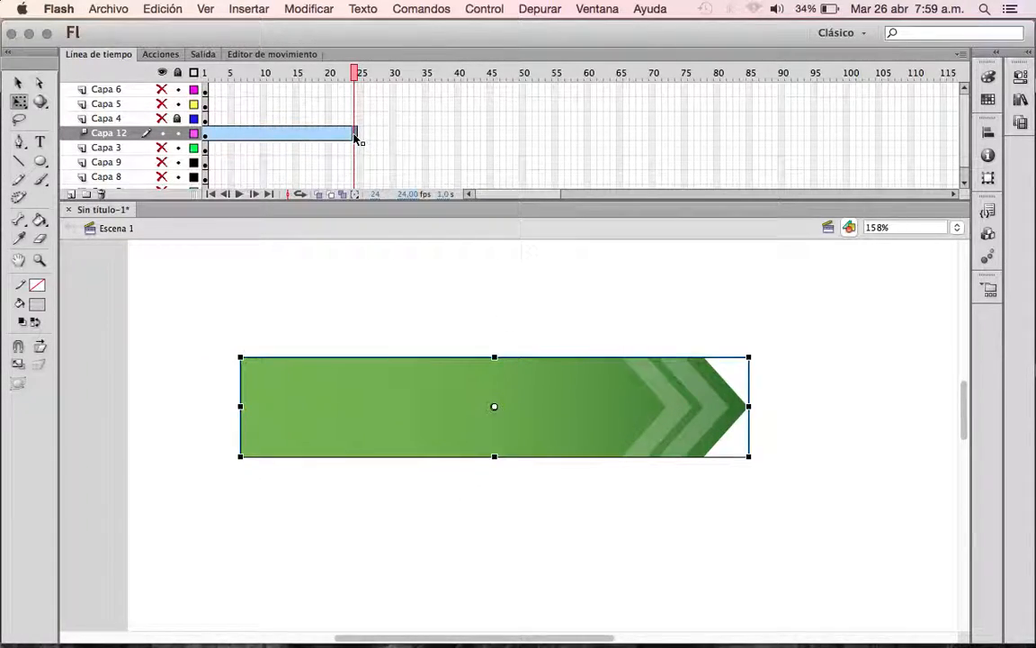
pyautogui.click(205, 134)
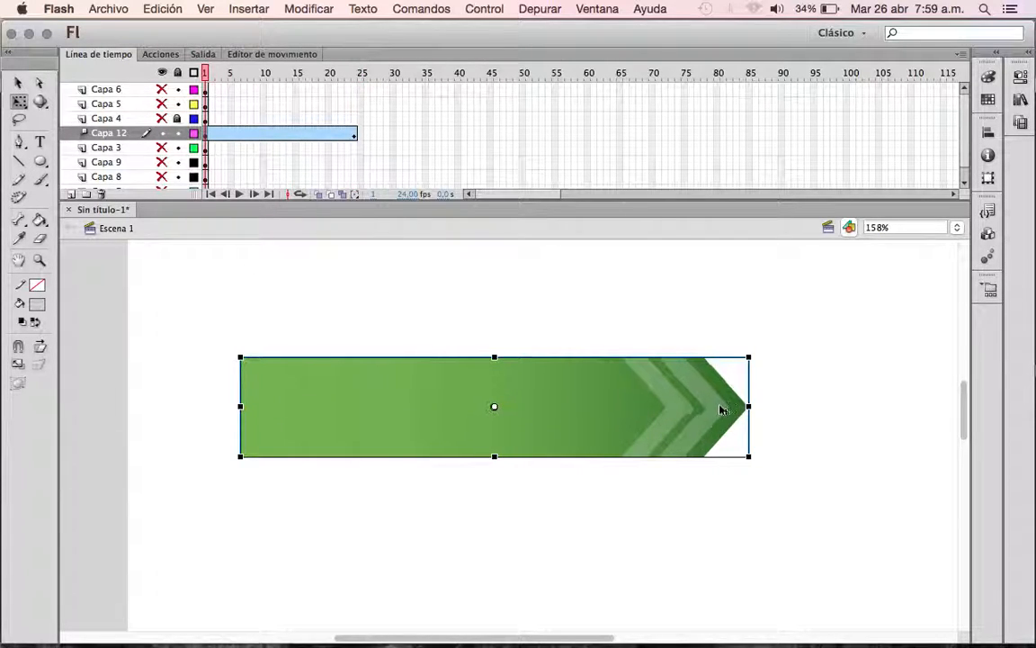
pyautogui.moveTo(739, 412); pyautogui.dragTo(125, 407)
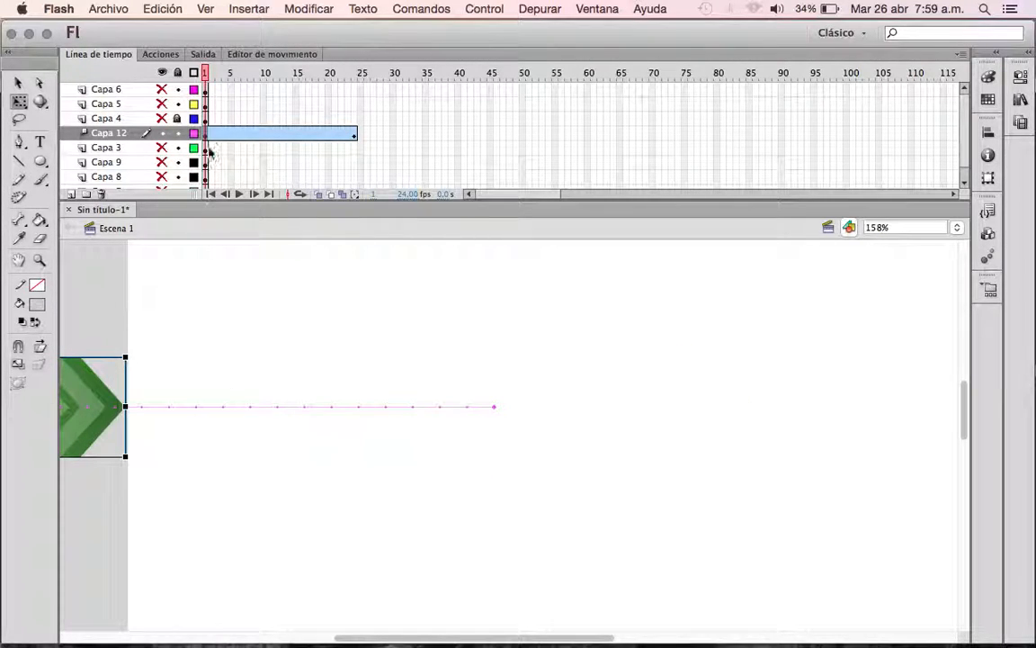
# Step: Show all the hidden layers and select the green option 01 square
pyautogui.click(162, 73)
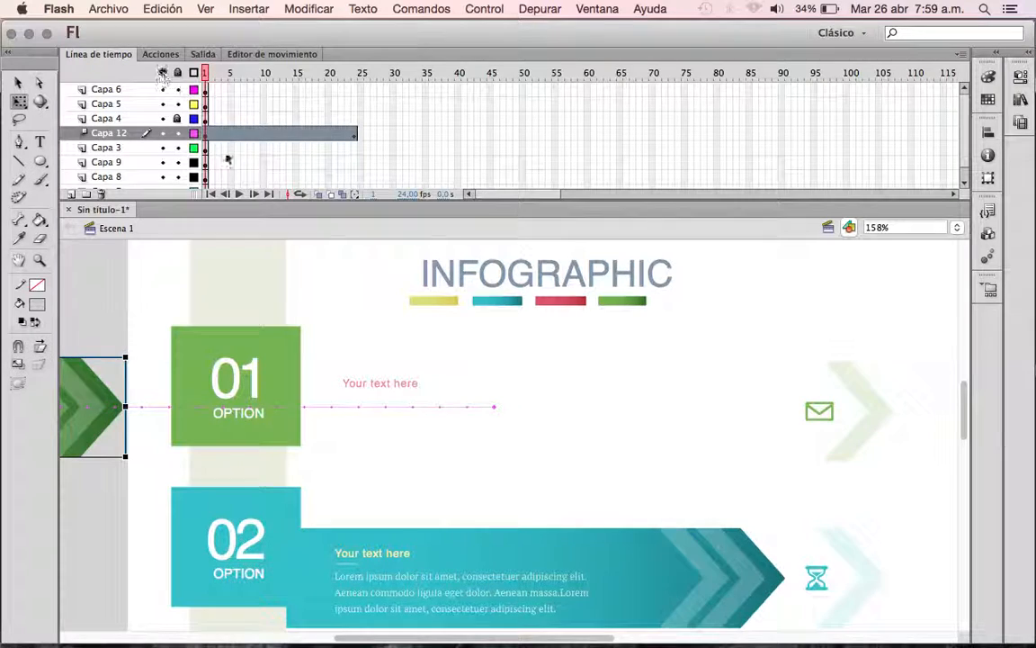
pyautogui.click(377, 360)
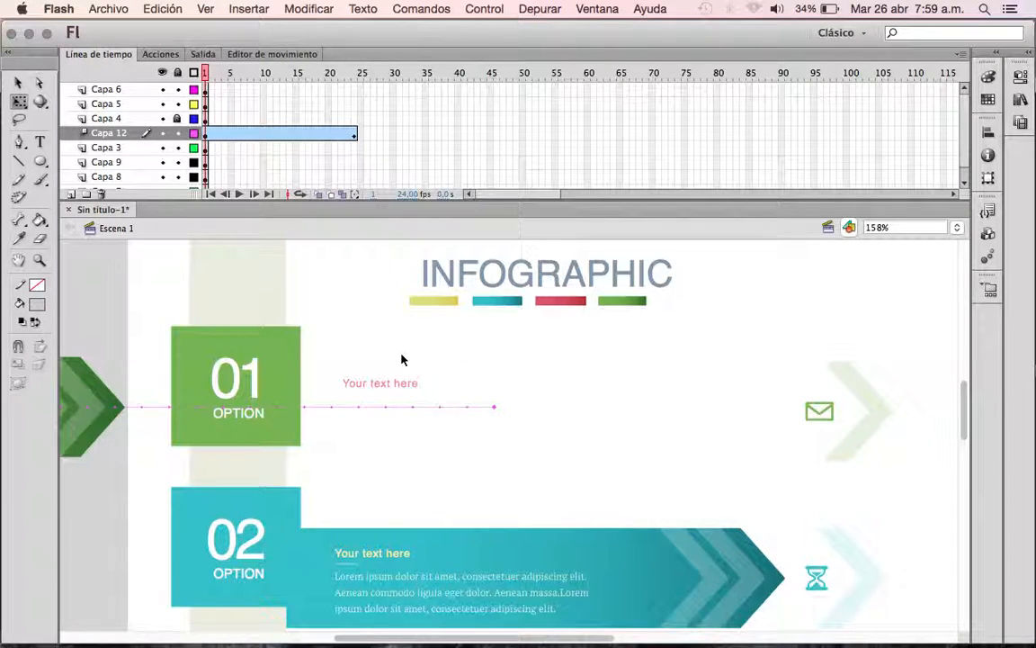
pyautogui.rightClick(402, 361)
pyautogui.click(87, 292)
pyautogui.keyDown('alt'); pyautogui.keyDown('super'); pyautogui.click(394, 332); pyautogui.keyUp('super'); pyautogui.keyUp('alt')
pyautogui.moveTo(539, 447); pyautogui.dragTo(425, 288)
pyautogui.moveTo(469, 319); pyautogui.dragTo(449, 347)
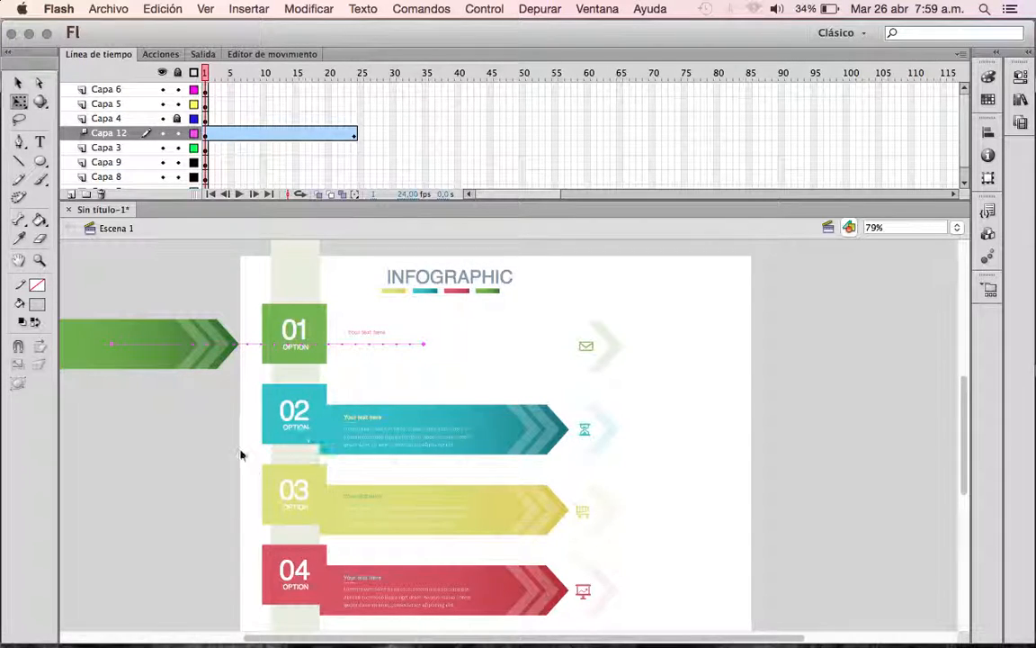
pyautogui.click(287, 353)
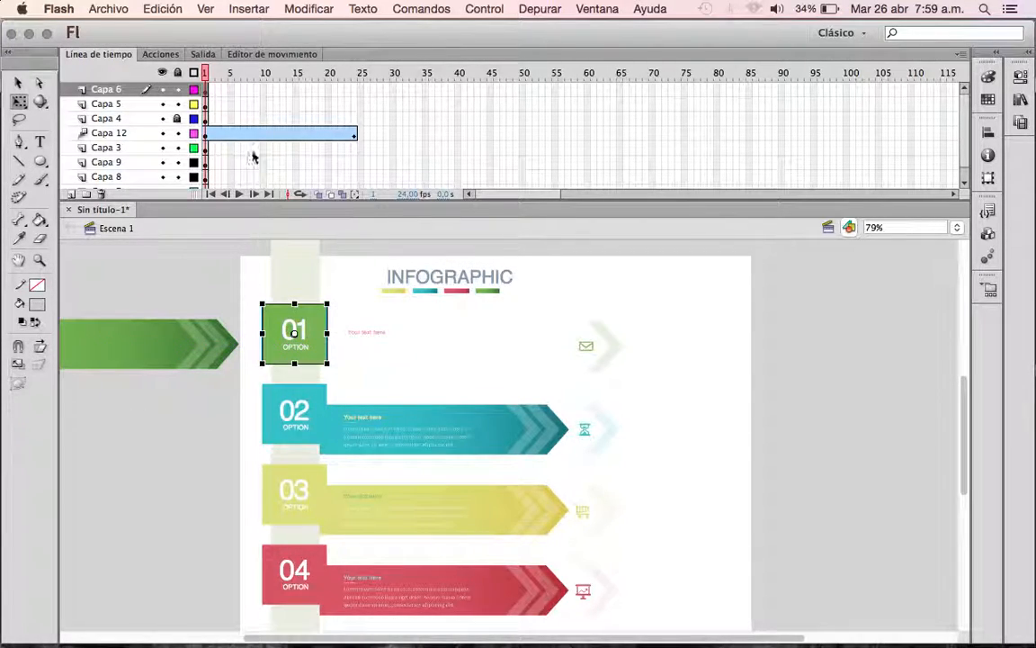
# Step: Insert frames up to frame 24 on the layers above Capa 12
pyautogui.moveTo(210, 76); pyautogui.dragTo(388, 99)
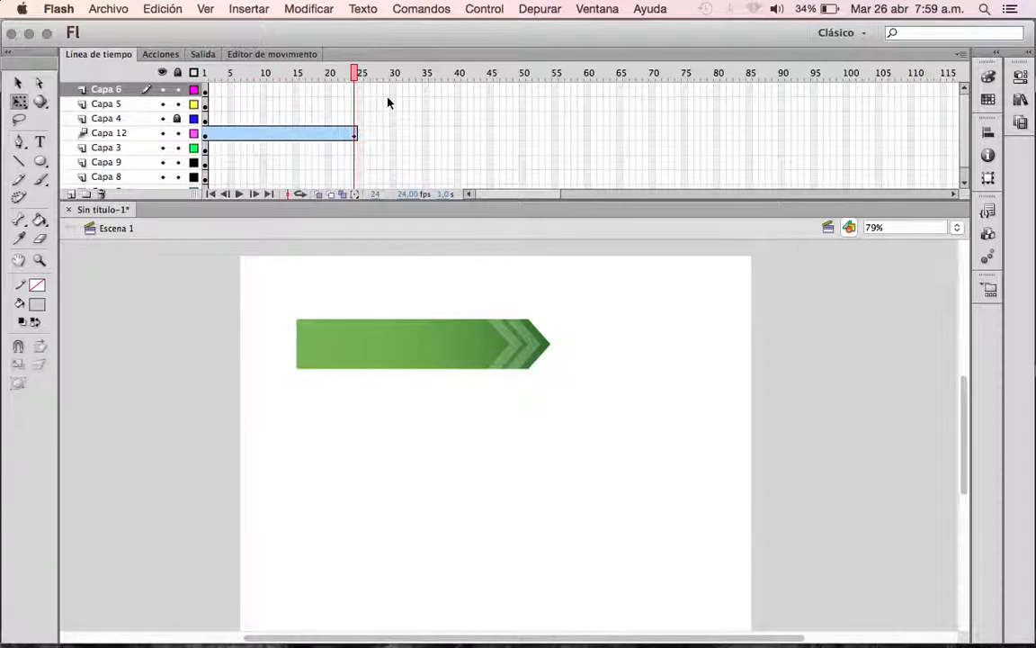
pyautogui.moveTo(351, 75); pyautogui.dragTo(379, 103)
pyautogui.moveTo(356, 118); pyautogui.dragTo(356, 92)
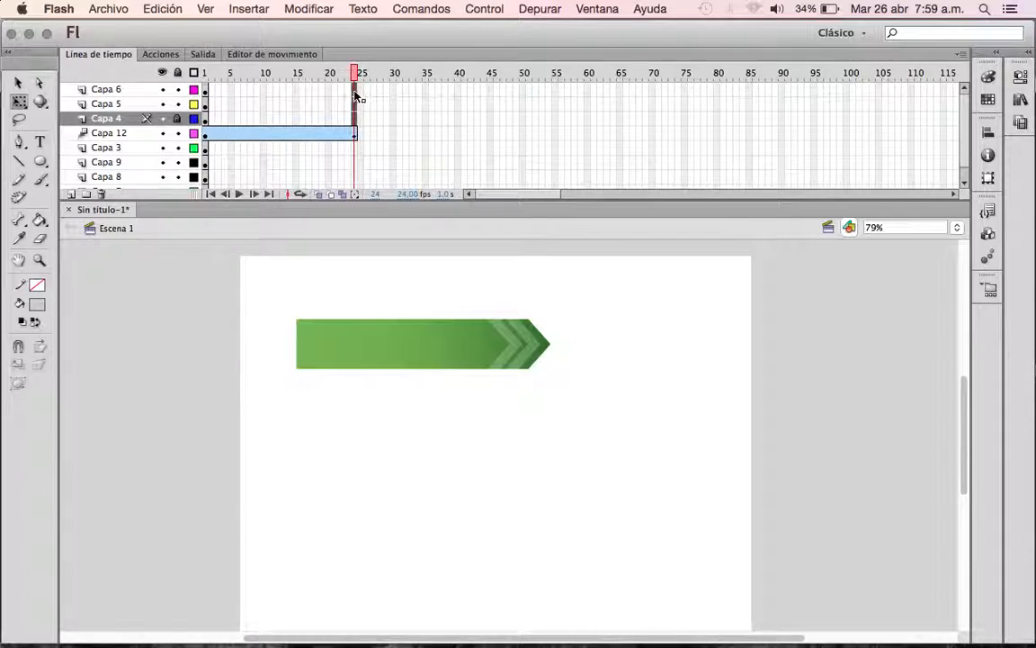
pyautogui.rightClick(357, 100)
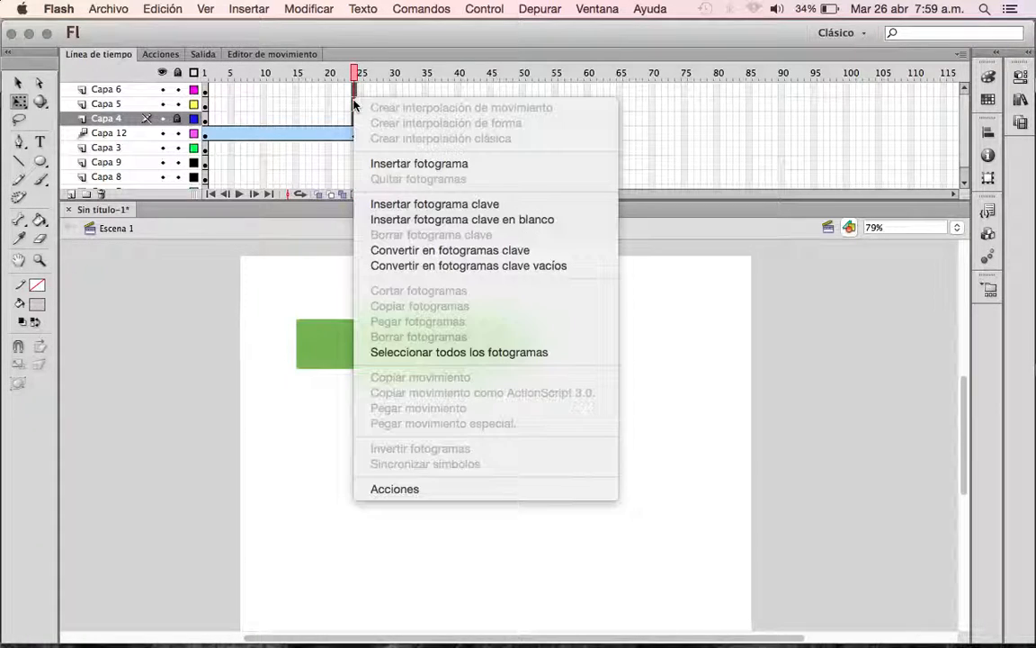
pyautogui.click(410, 166)
# Step: Insert frames up to frame 24 on the layers below Capa 12, from Capa 3 to Capa 7
pyautogui.moveTo(357, 152); pyautogui.dragTo(358, 208)
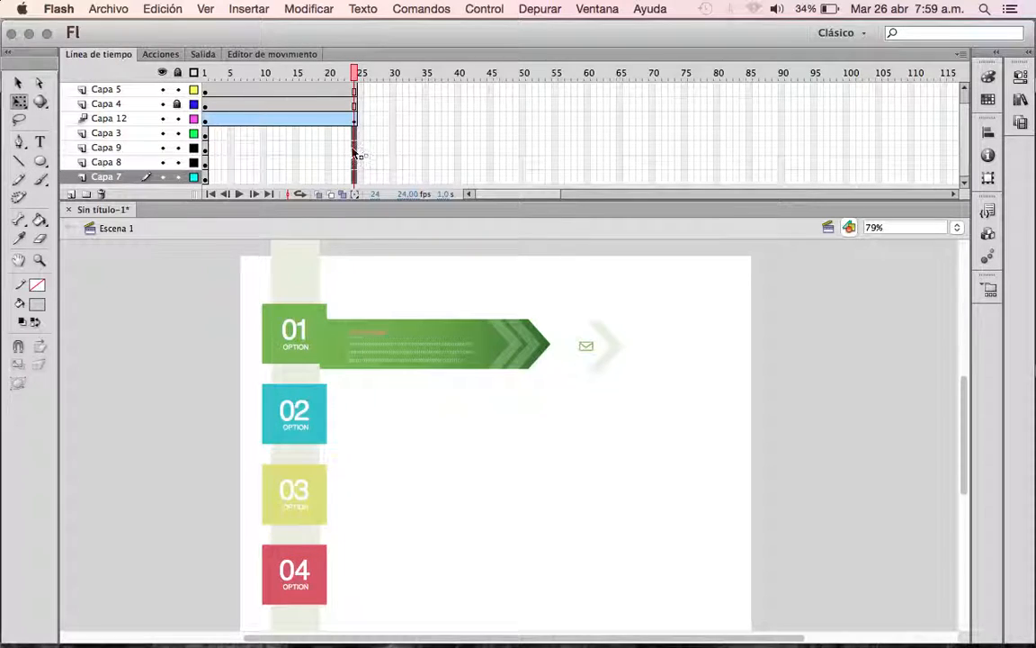
pyautogui.rightClick(354, 150)
pyautogui.click(387, 209)
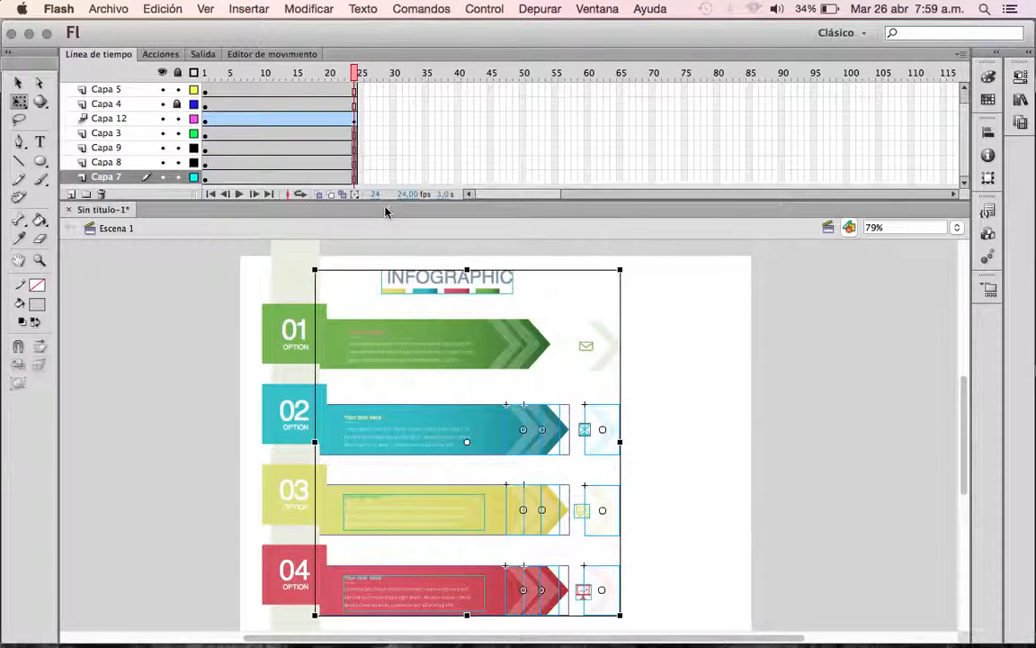
pyautogui.click(444, 134)
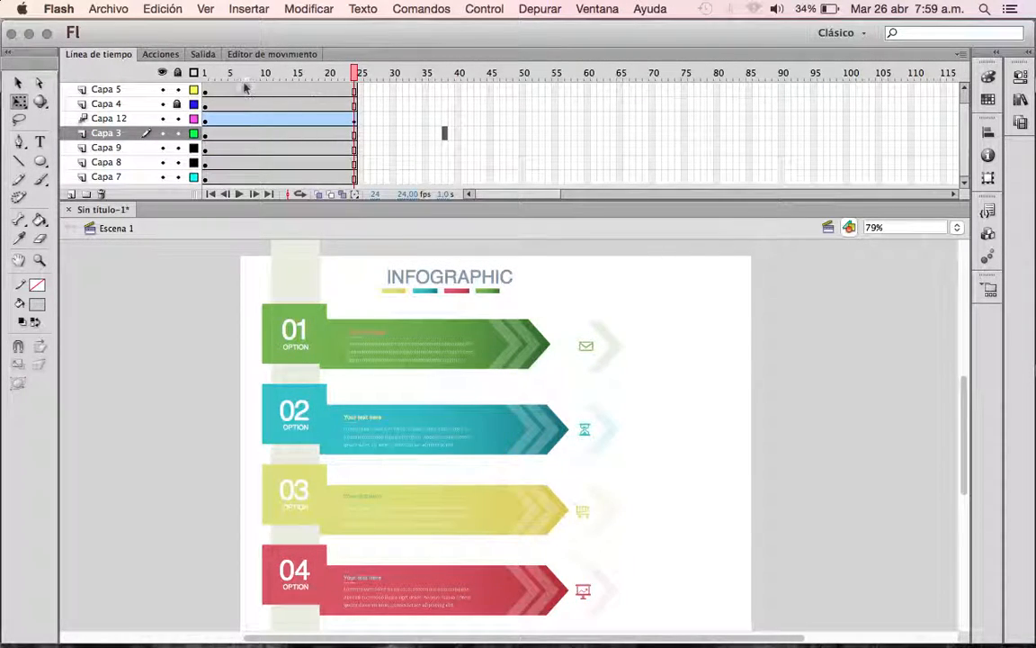
# Step: Play back the green arrow's slide-in animation and return the playhead to frame 1
pyautogui.press('Return')
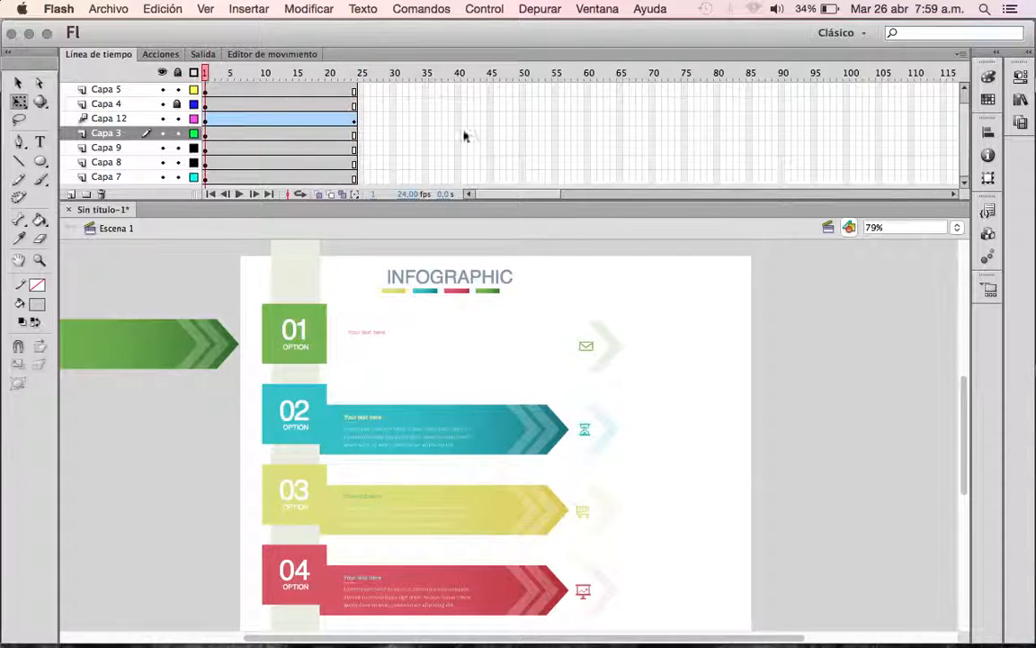
pyautogui.click(284, 334)
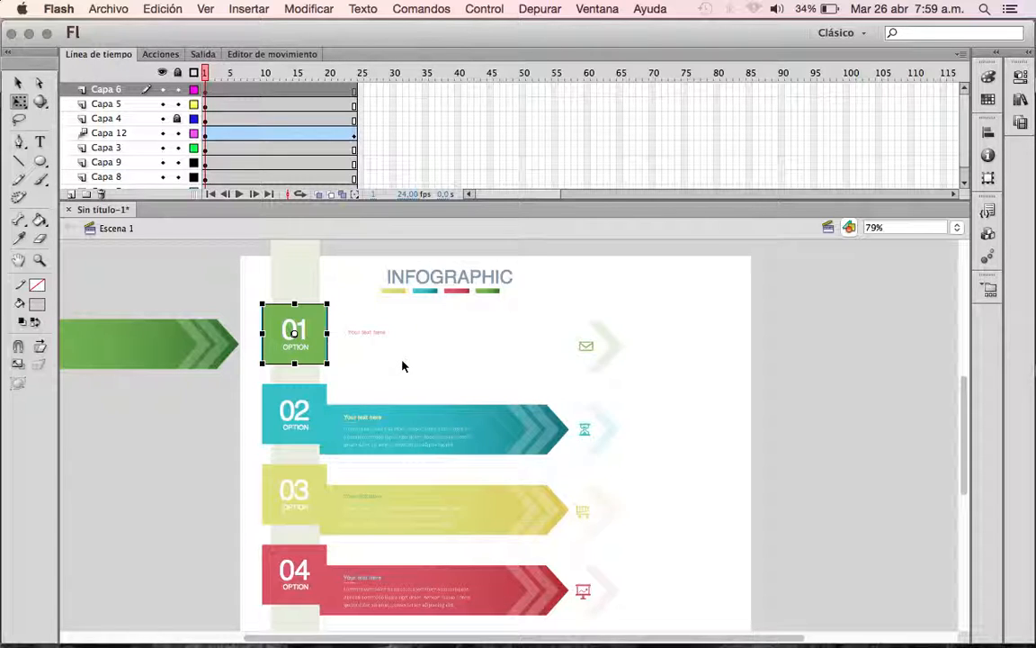
pyautogui.press('Return')
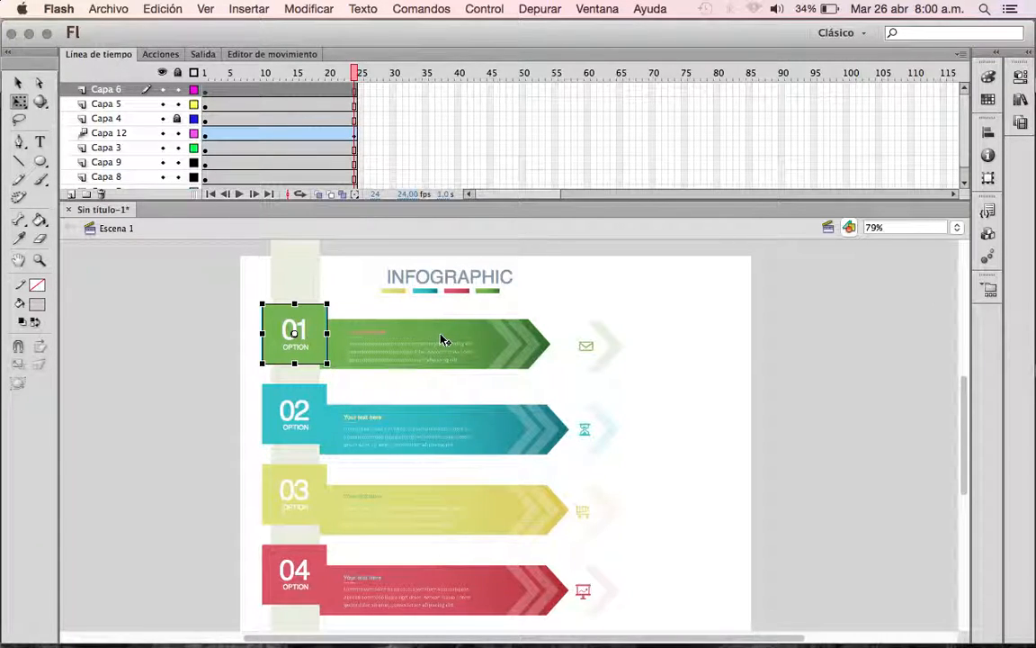
pyautogui.moveTo(356, 73); pyautogui.dragTo(205, 90)
# Step: Apply the Alfa color effect at 0% to the flechaverde instance at frame 1
pyautogui.click(1028, 53)
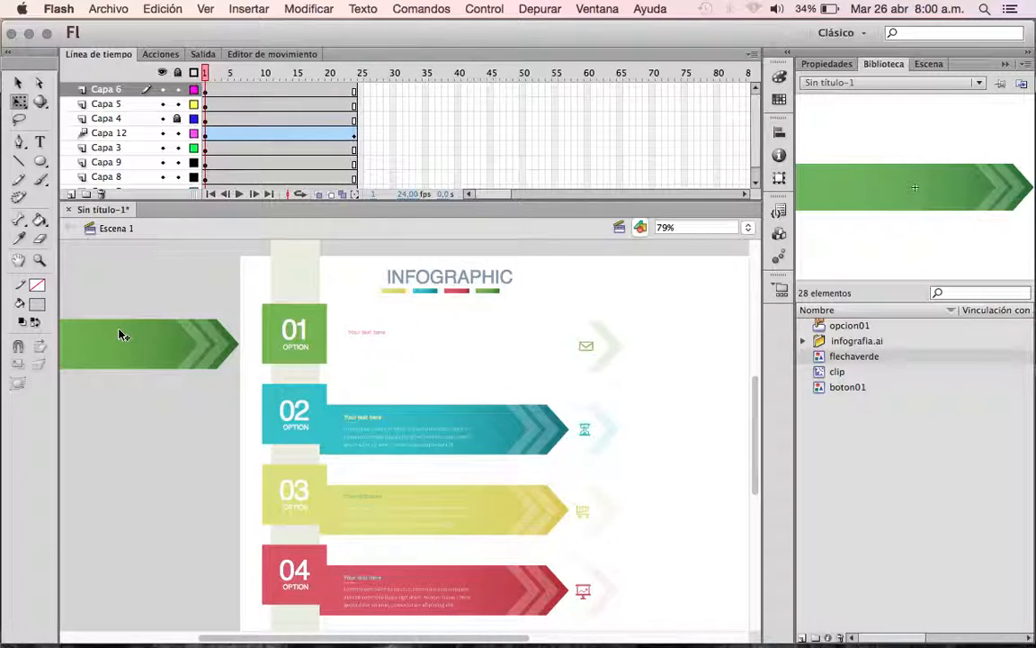
pyautogui.click(126, 357)
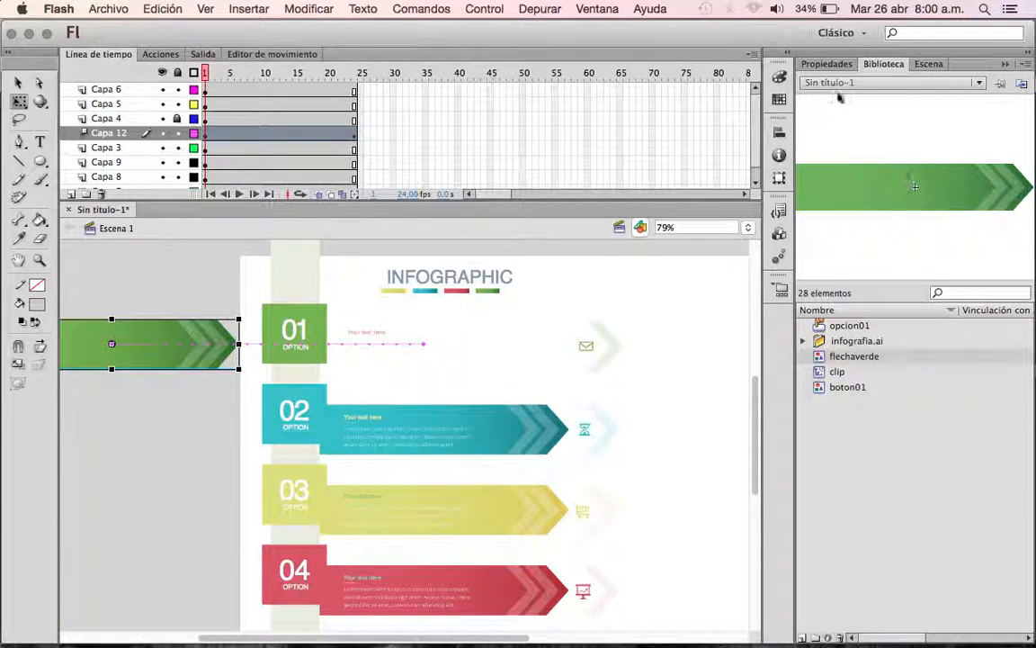
pyautogui.click(827, 64)
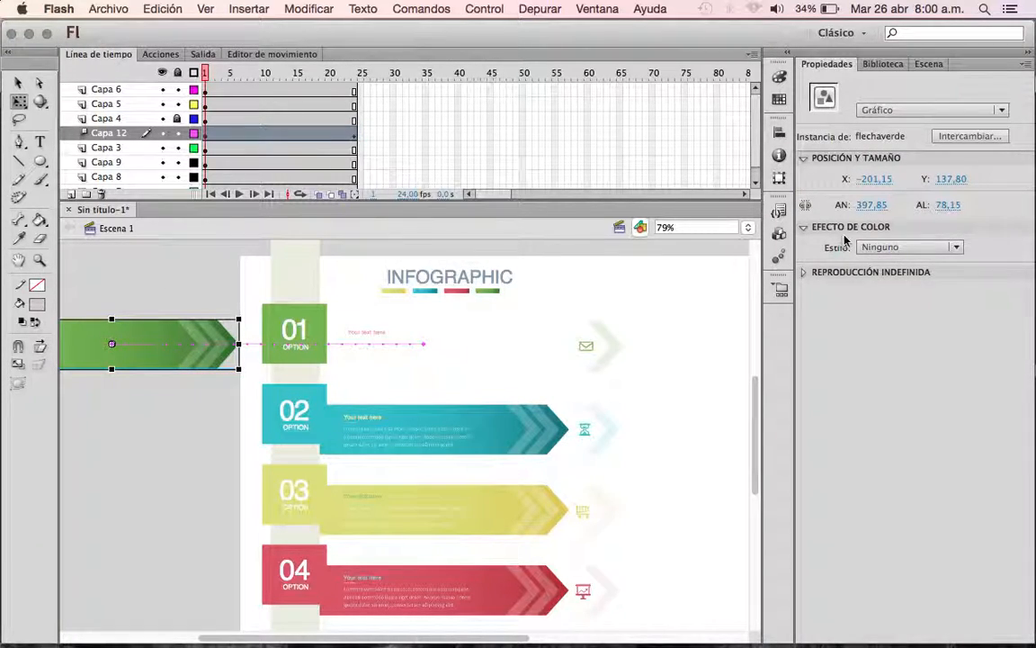
pyautogui.click(908, 247)
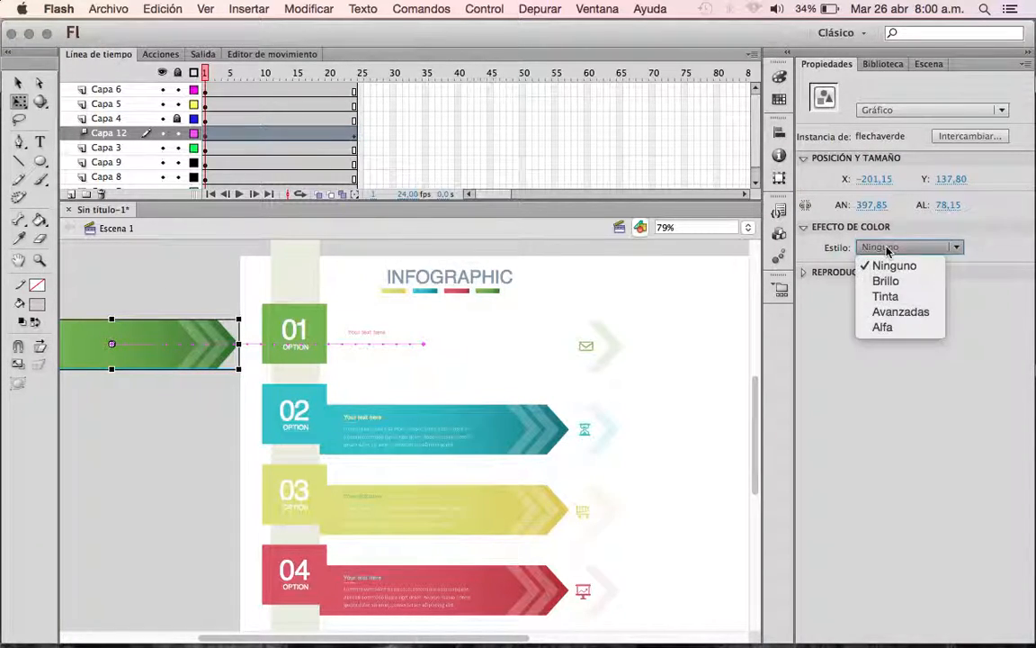
pyautogui.click(883, 328)
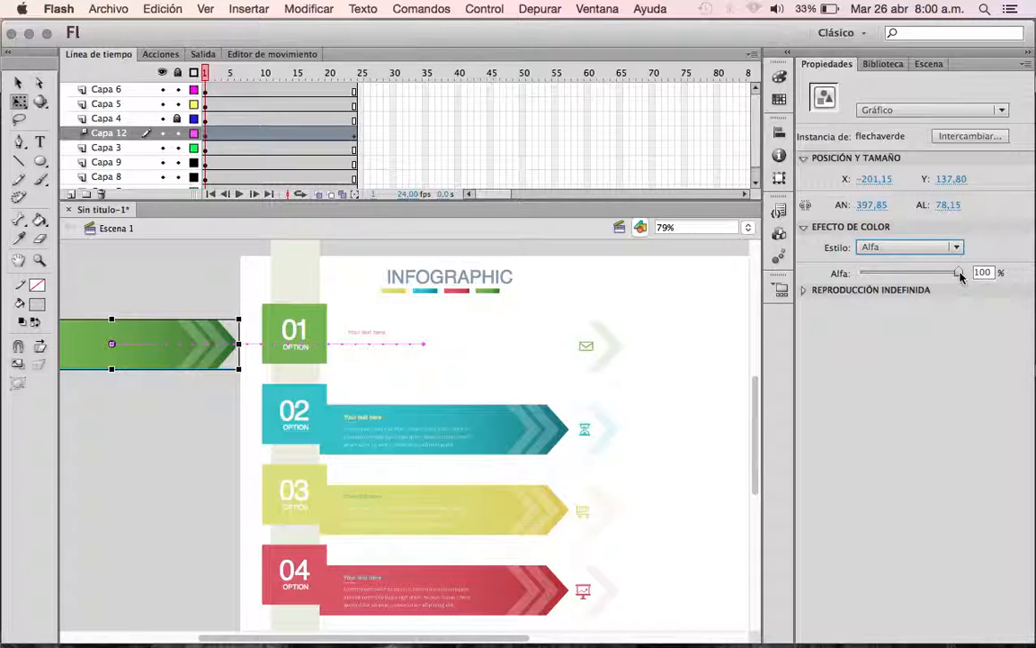
pyautogui.moveTo(960, 273); pyautogui.dragTo(860, 275)
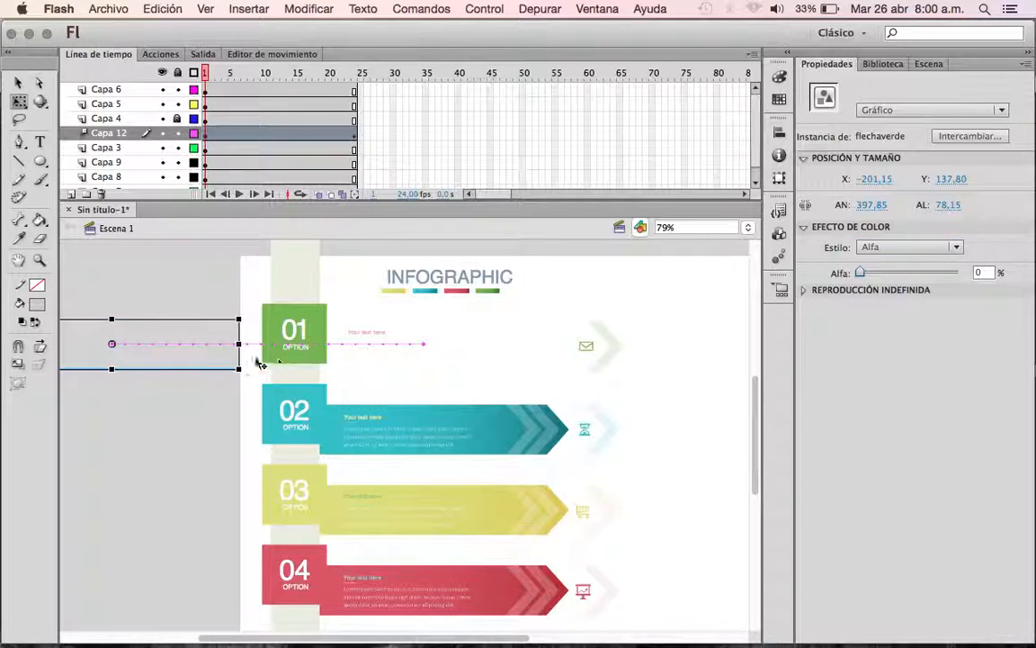
# Step: Set the flechaverde instance's Alfa to 100% at frame 24
pyautogui.moveTo(203, 72); pyautogui.dragTo(357, 80)
pyautogui.click(355, 133)
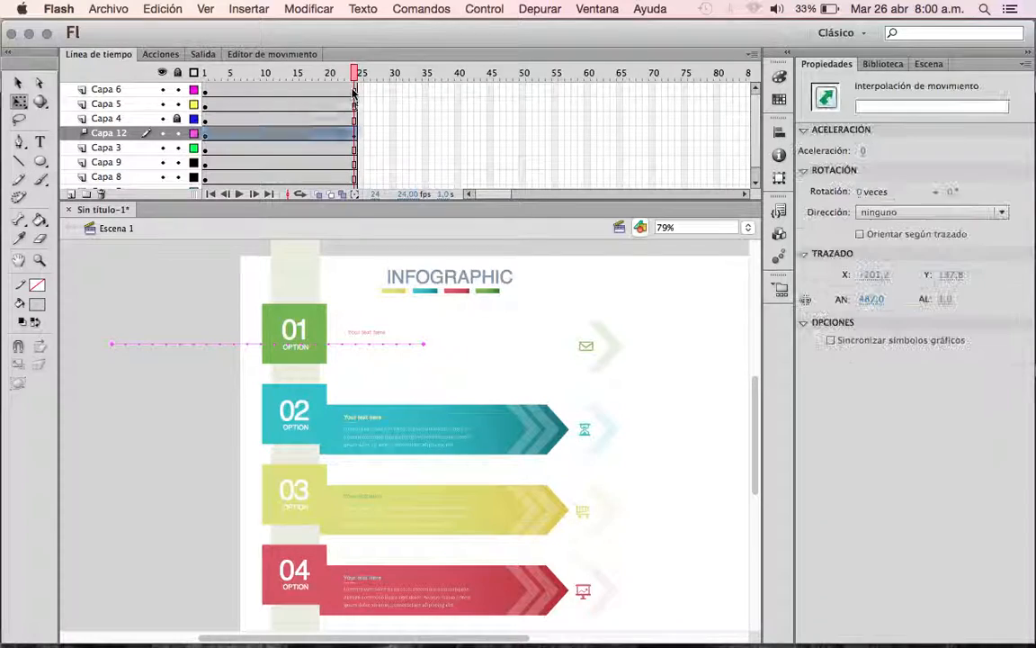
pyautogui.click(465, 343)
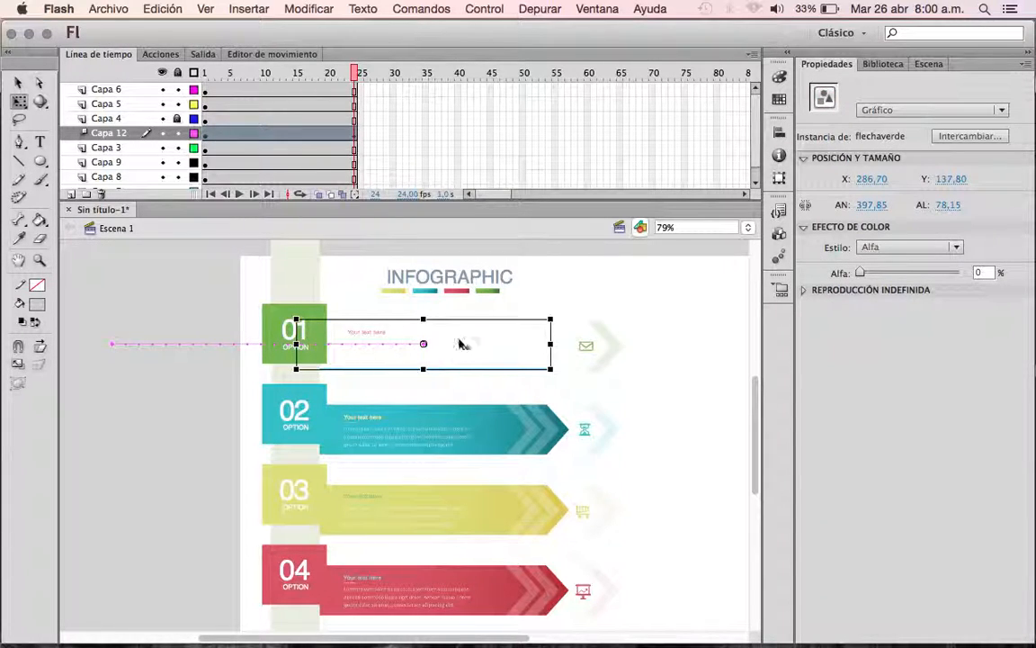
pyautogui.moveTo(861, 272); pyautogui.dragTo(959, 273)
# Step: Play the arrow's combined slide and fade-in animation from frame 1
pyautogui.moveTo(367, 81); pyautogui.dragTo(184, 83)
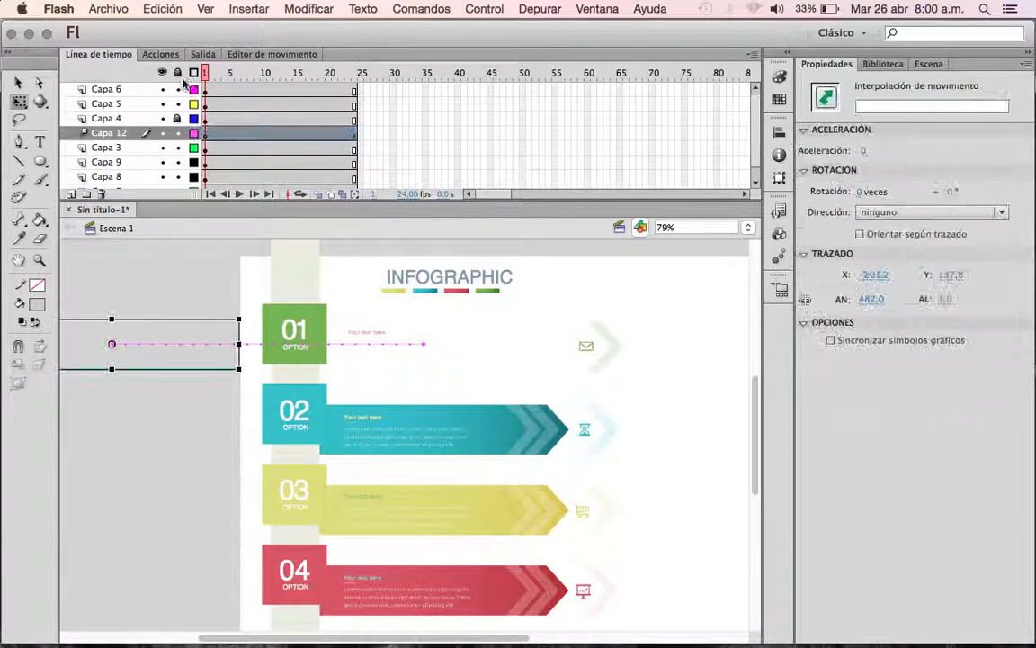
pyautogui.press('Return')
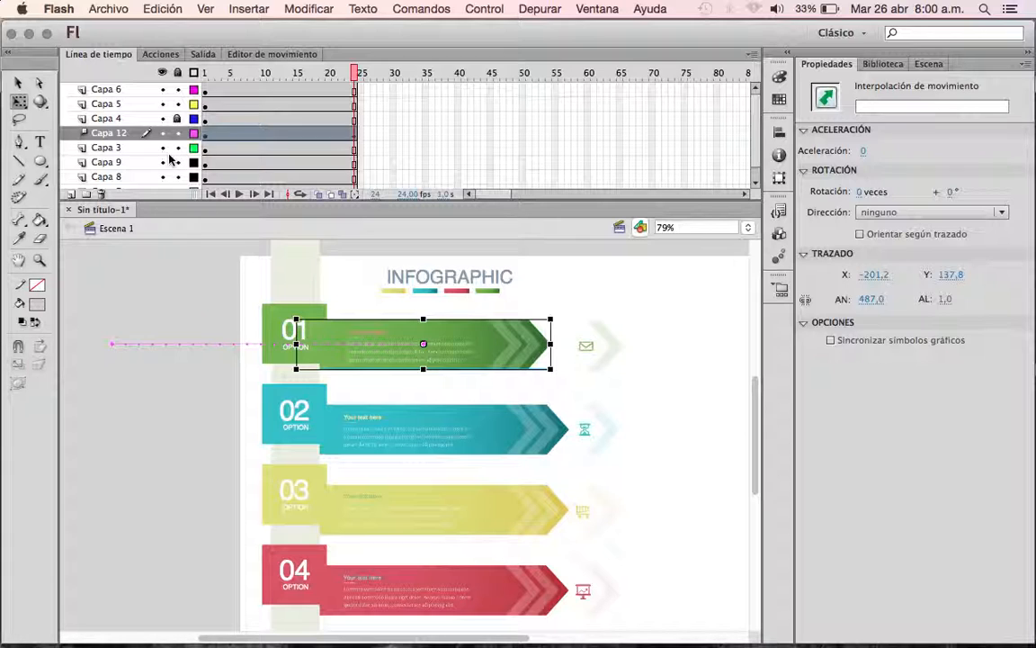
pyautogui.press('super+Tab')
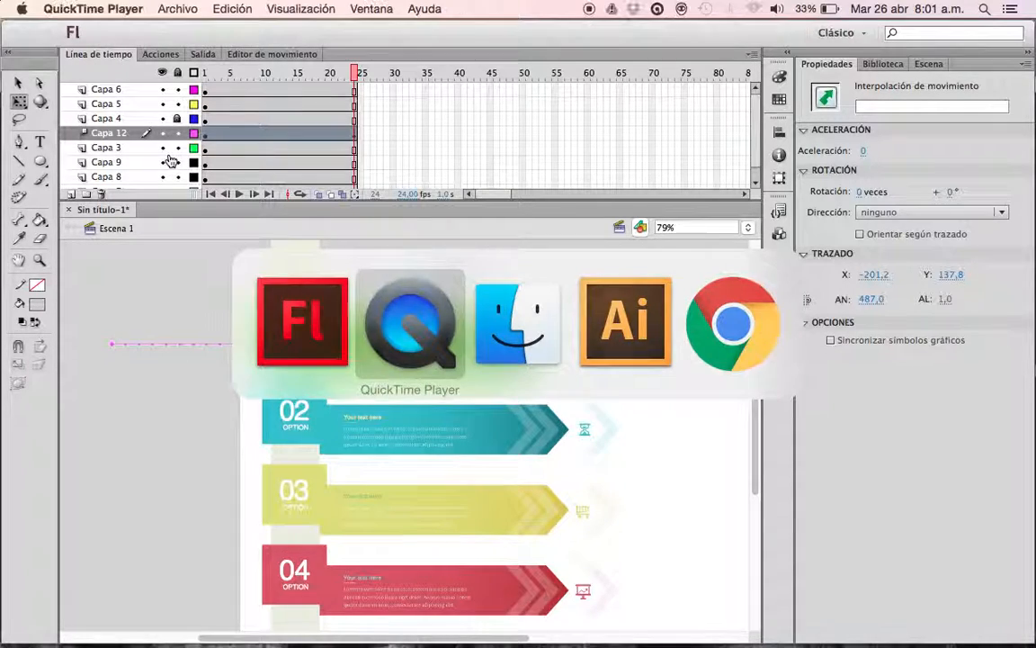